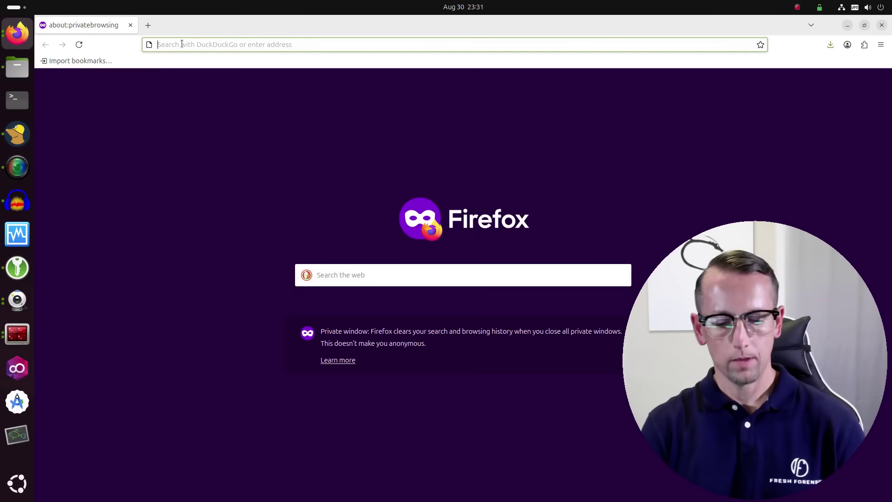
text(h)
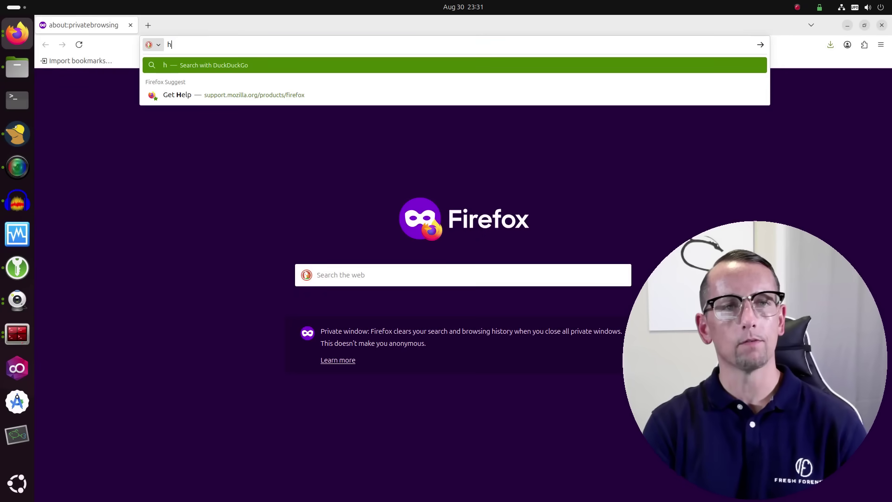
text(ttp)
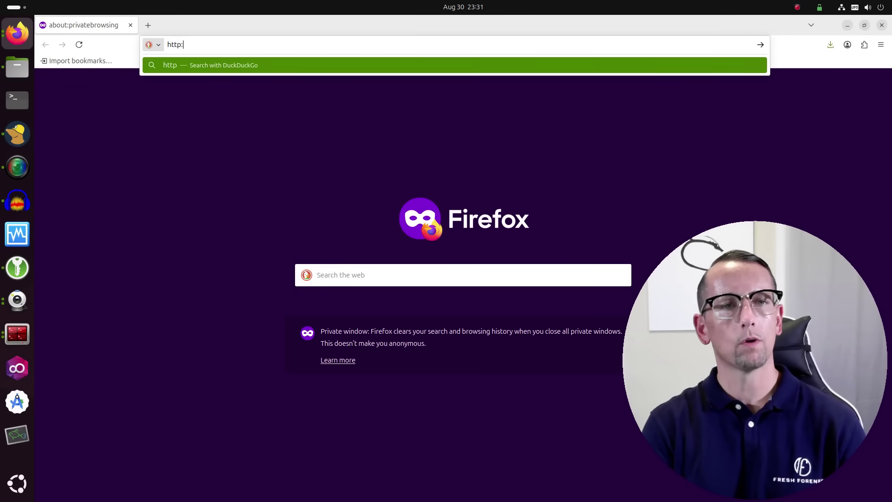
text(s://)
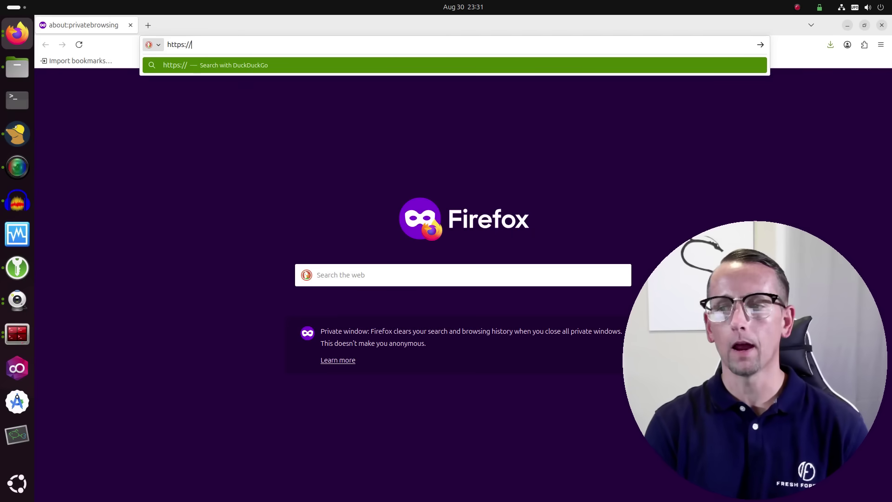
text(yubico)
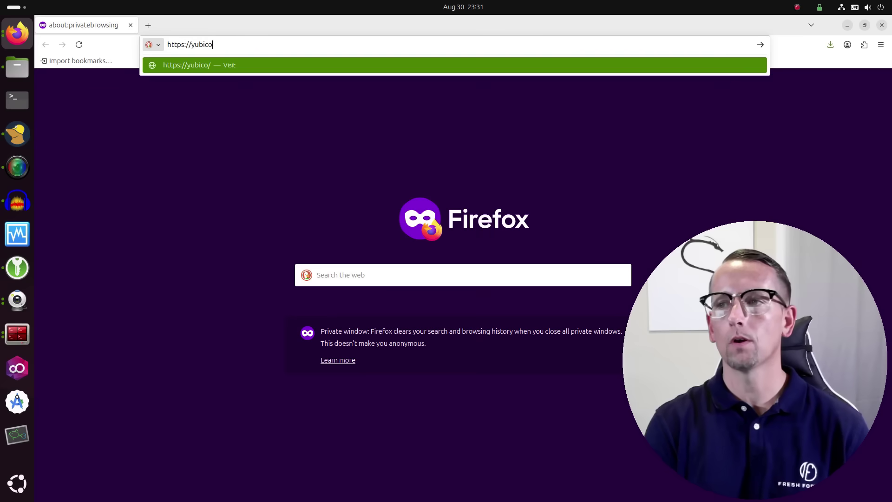
text(.com)
key(Return)
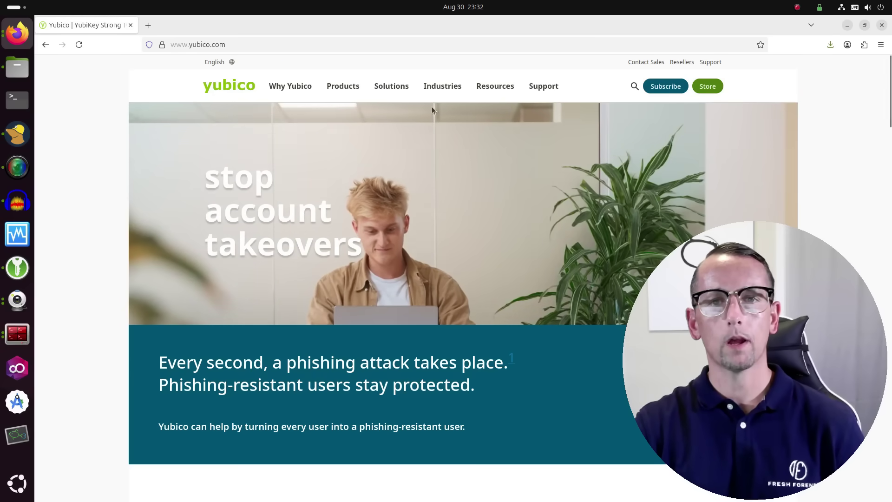
Step: Go through Support > Downloads > YubiKey Manager and download the Linux AppImage
click(546, 88)
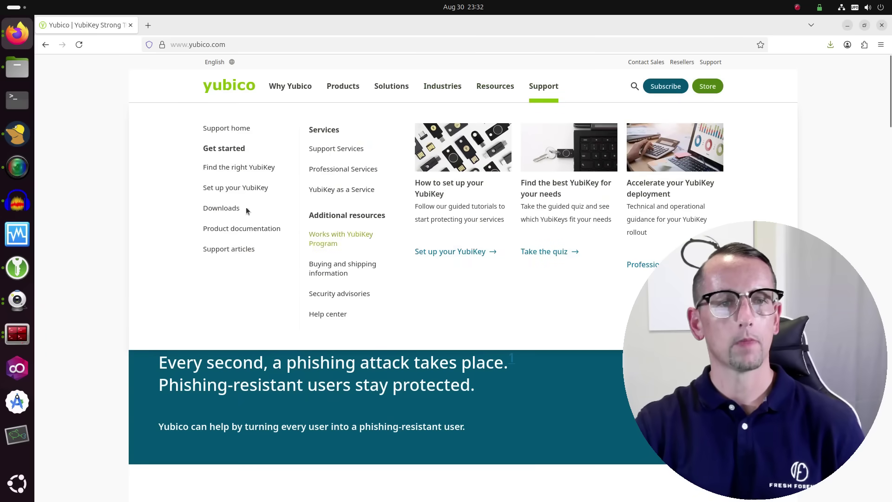
click(222, 209)
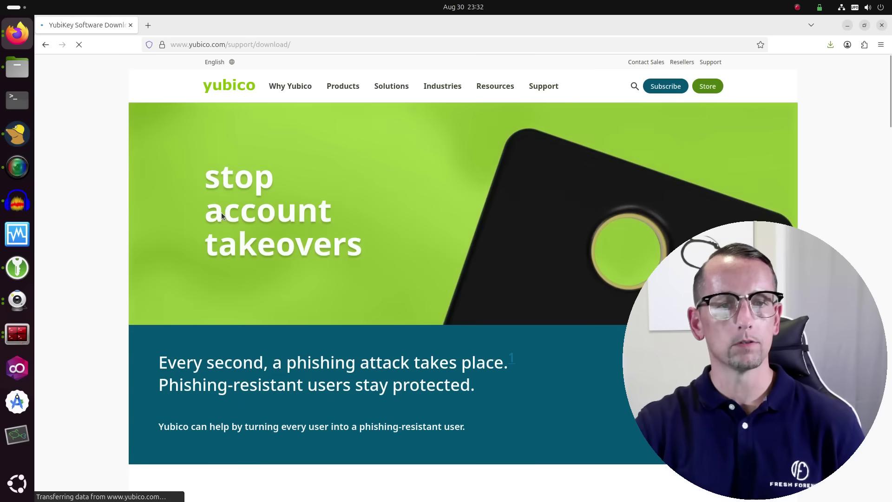
scroll(214, 374, down, 5)
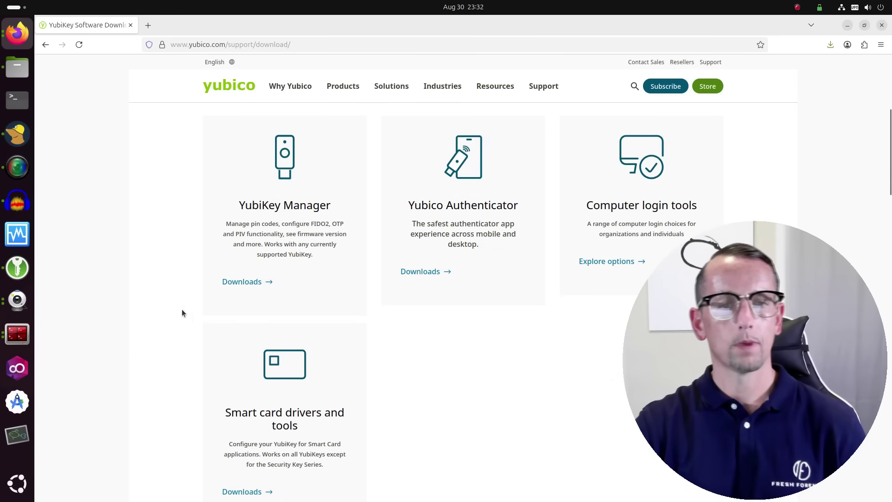
click(233, 282)
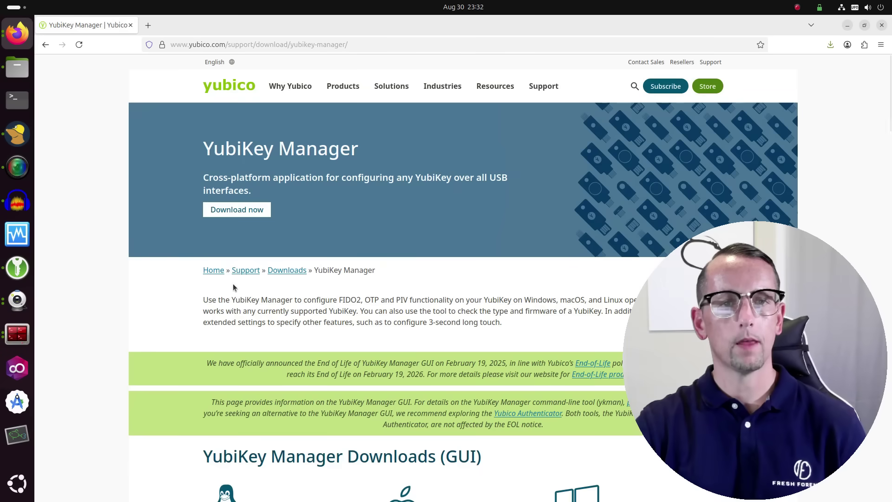
scroll(194, 288, down, 4)
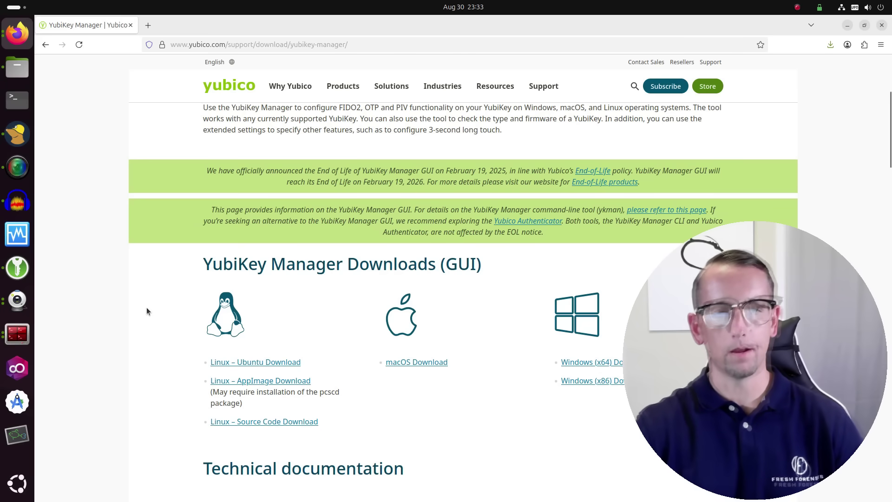
scroll(147, 307, down, 3)
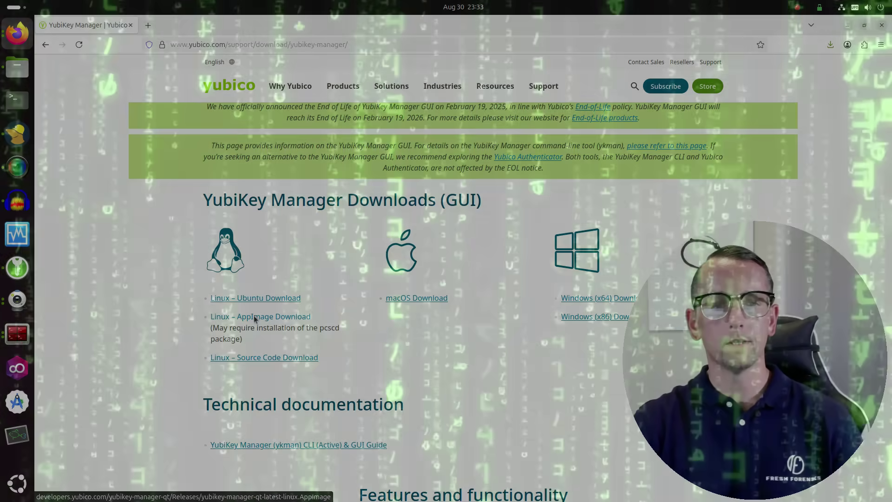
click(255, 319)
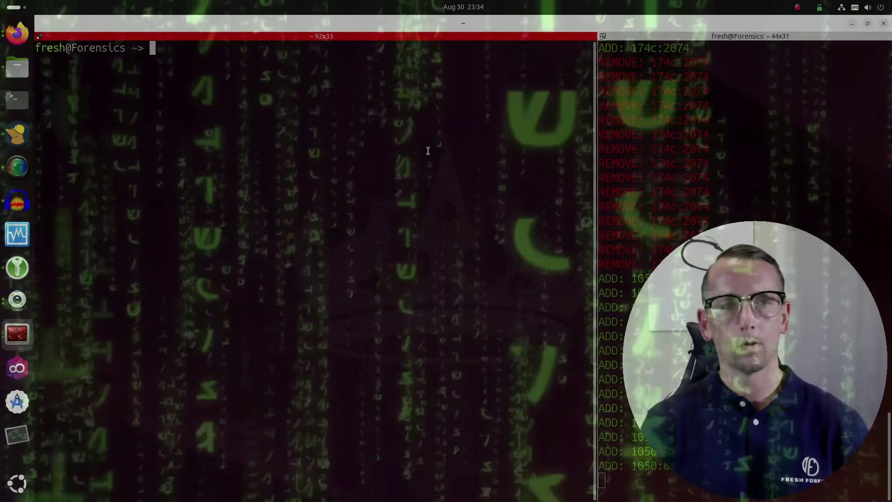
Step: Change into Downloads and list yubikey-manager-qt-1.2.5-linux.AppImage, showing 116307136 bytes
text(cd Down)
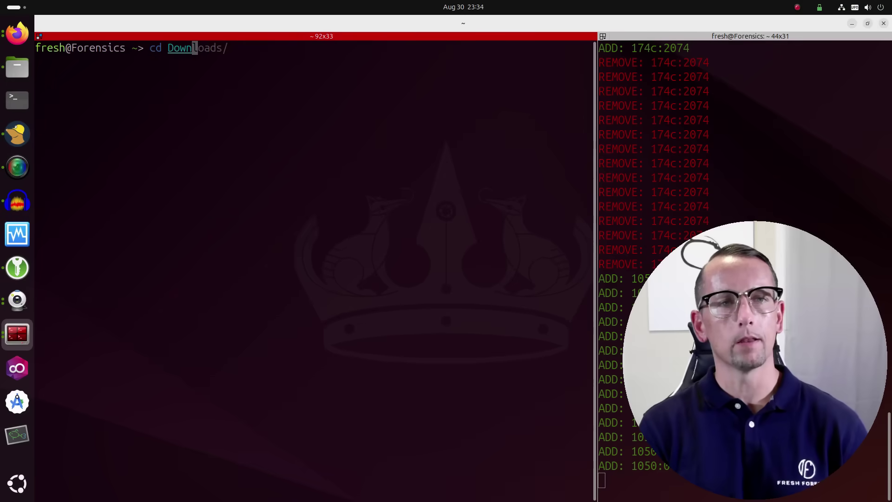
key(Right)
key(Return)
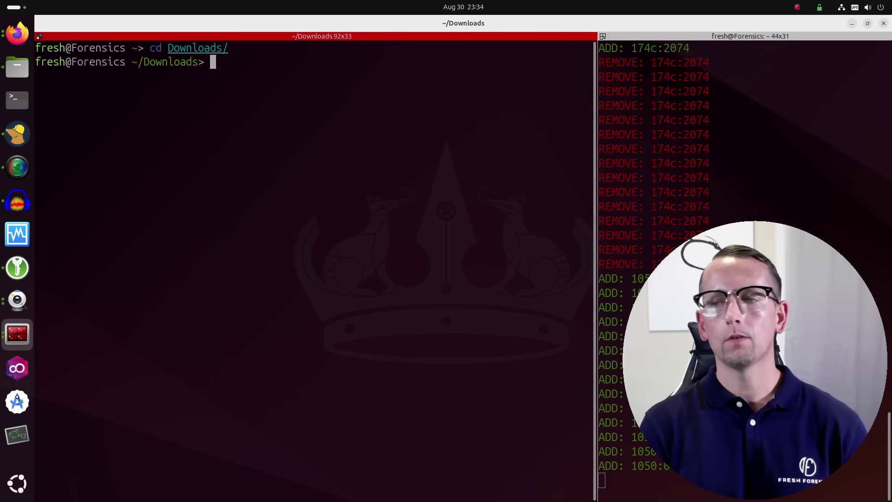
text(ls)
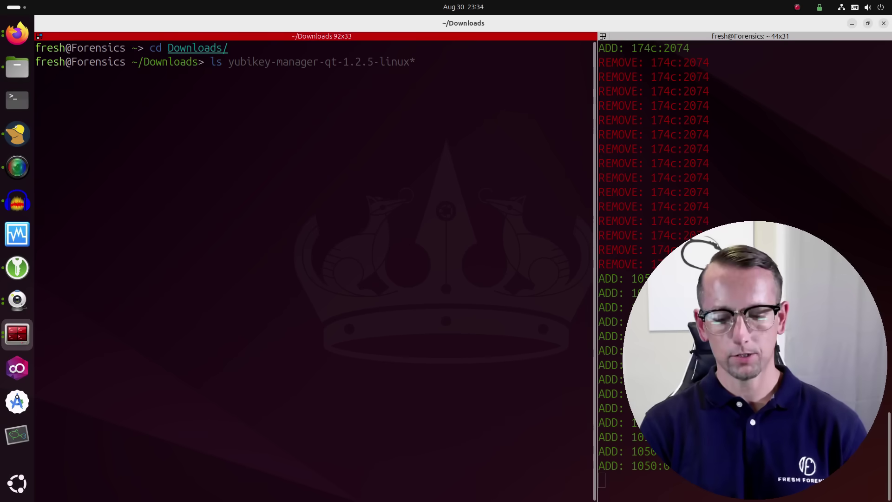
text( -l yu)
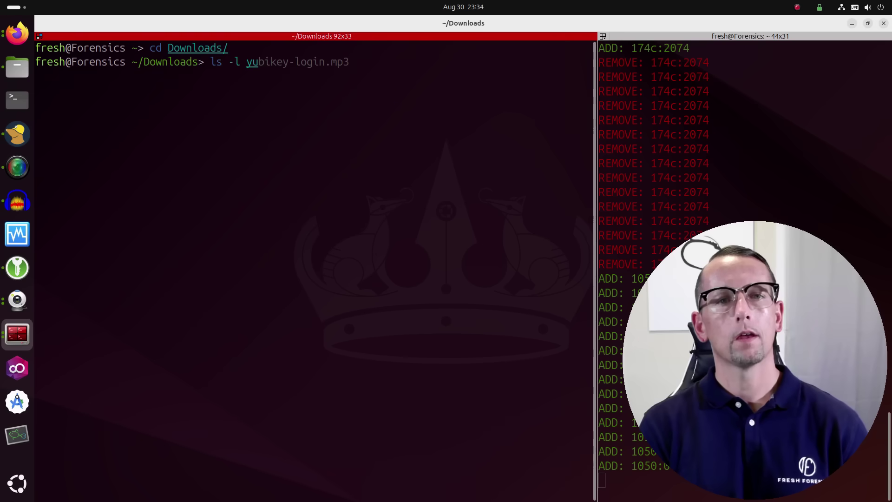
key(Tab)
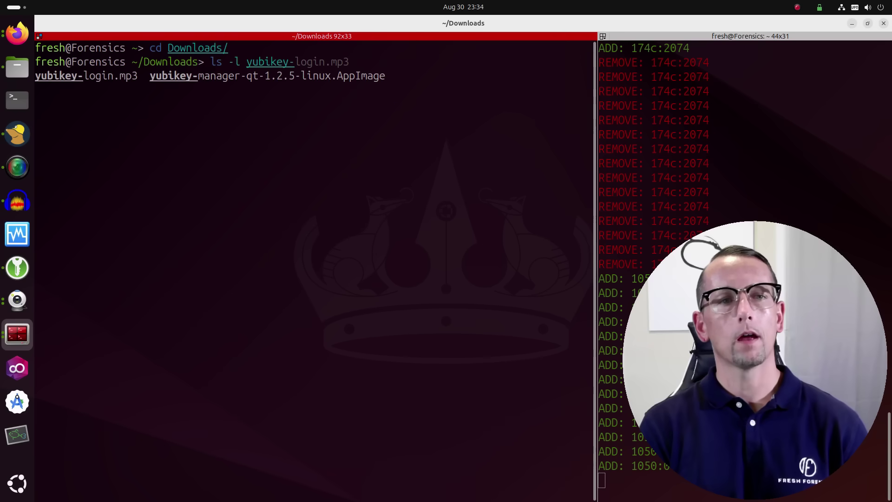
text(m)
key(Tab)
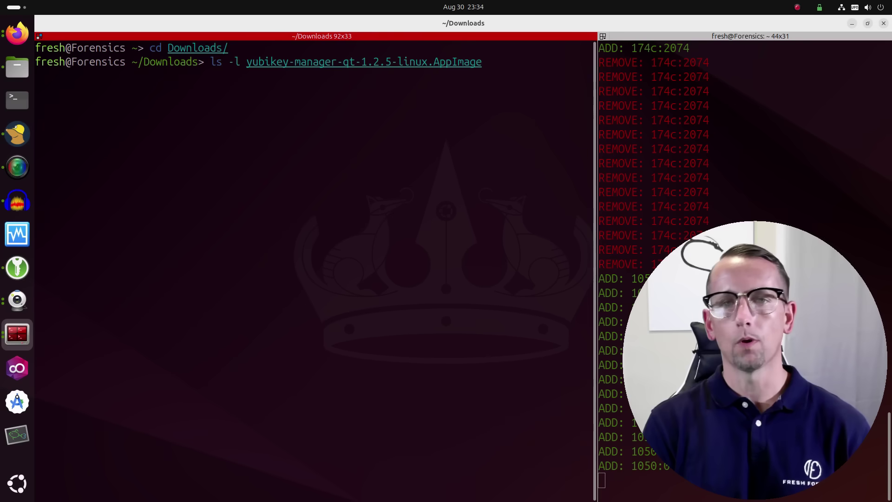
key(Return)
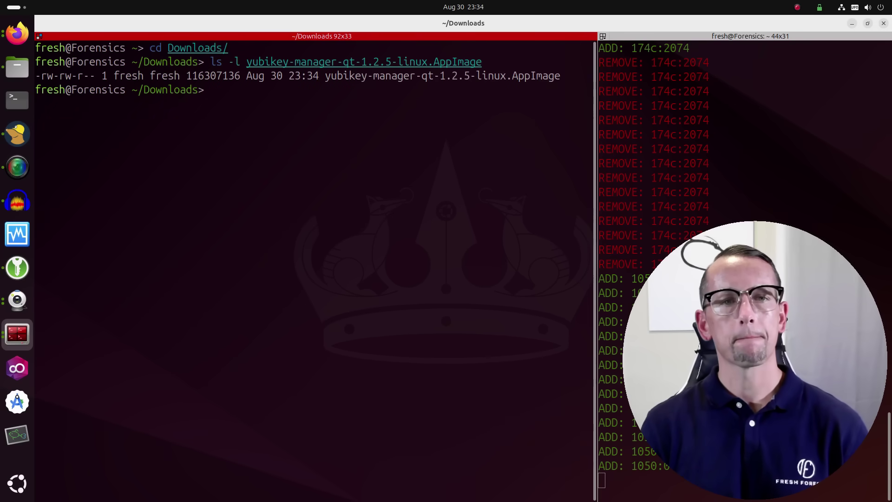
Step: Print the SHA-256 checksum of the YubiKey Manager AppImage with sha256sum
text(sh)
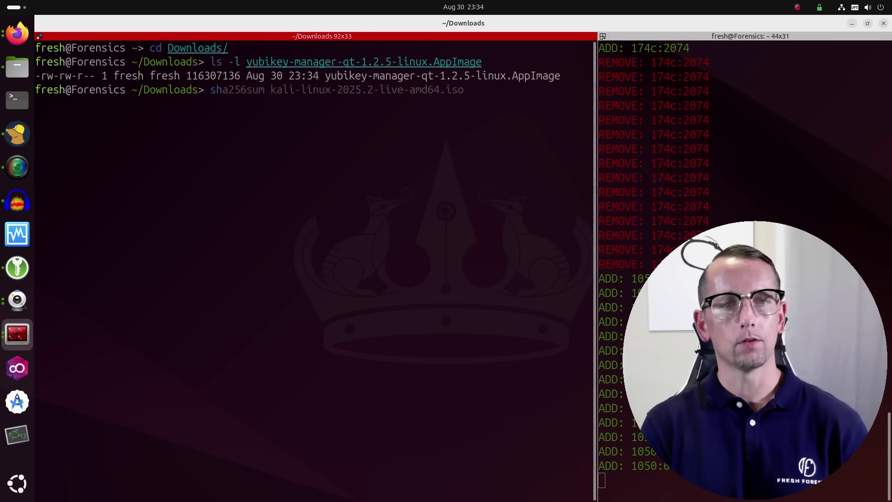
text(a256)
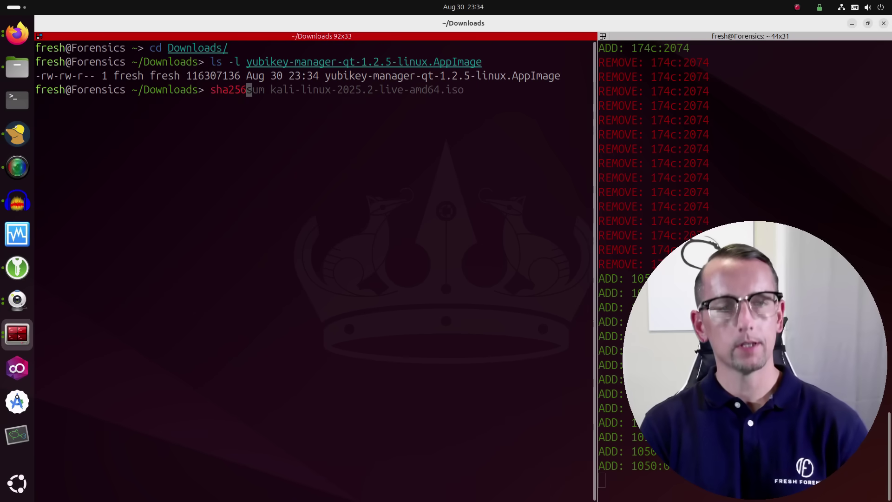
text(sum )
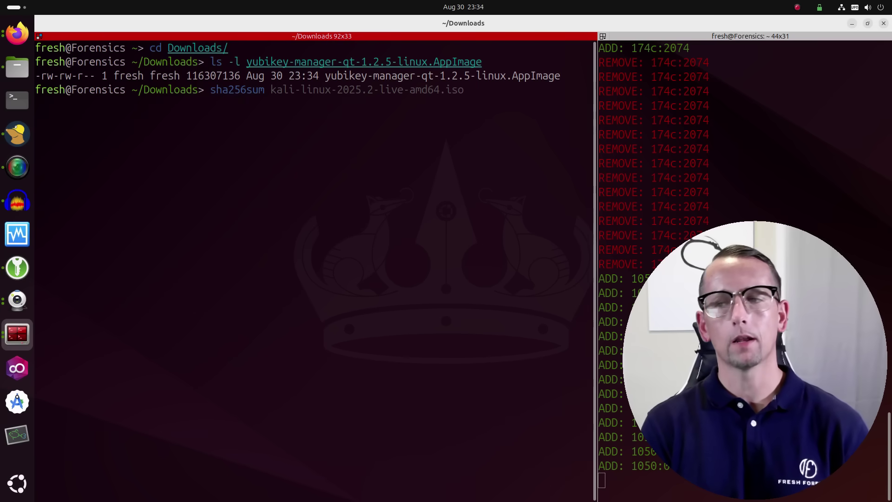
text(yub)
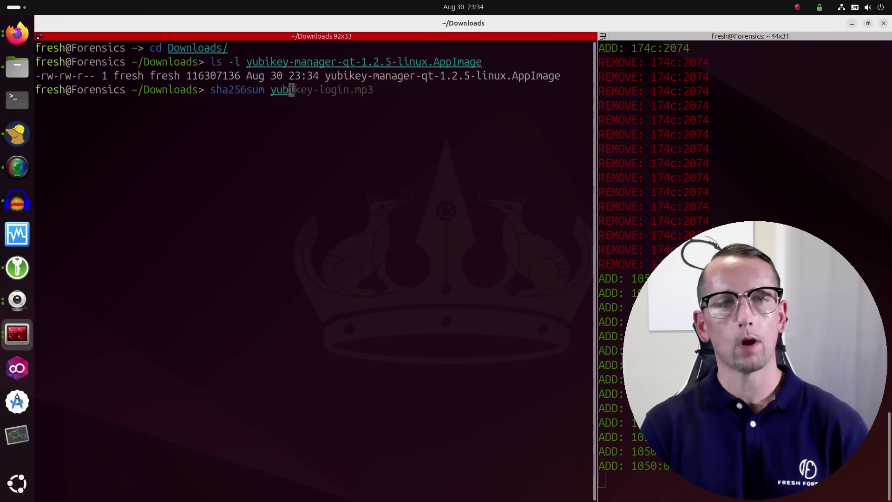
key(Tab)
text(m)
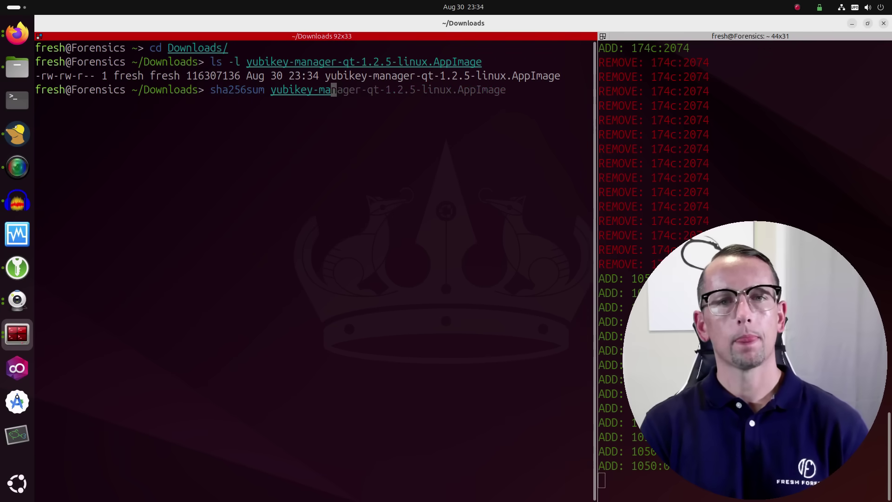
key(Tab)
key(Return)
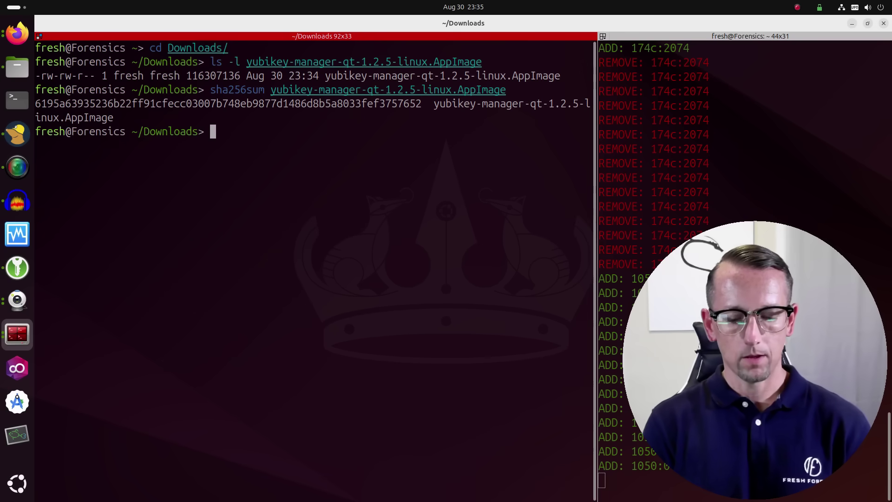
Step: Clear the screen and list the AppImage's current permissions with ls -l
key(ctrl+l)
text(./)
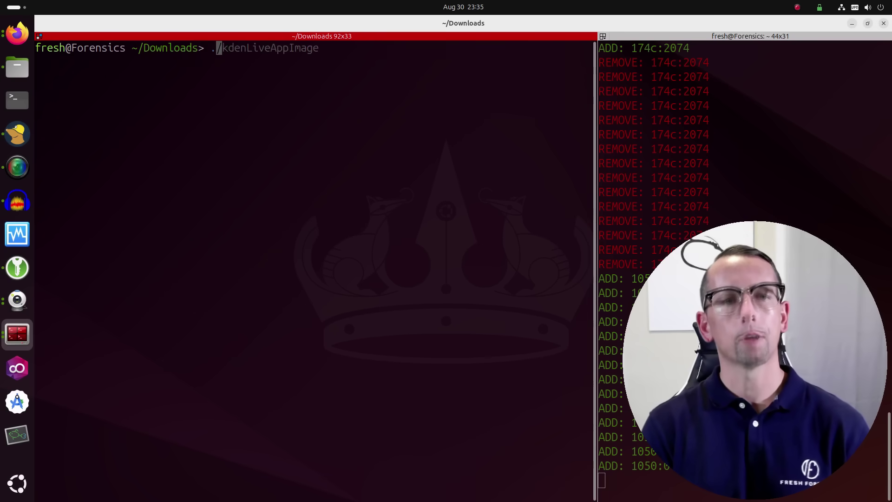
text(yu)
key(Tab)
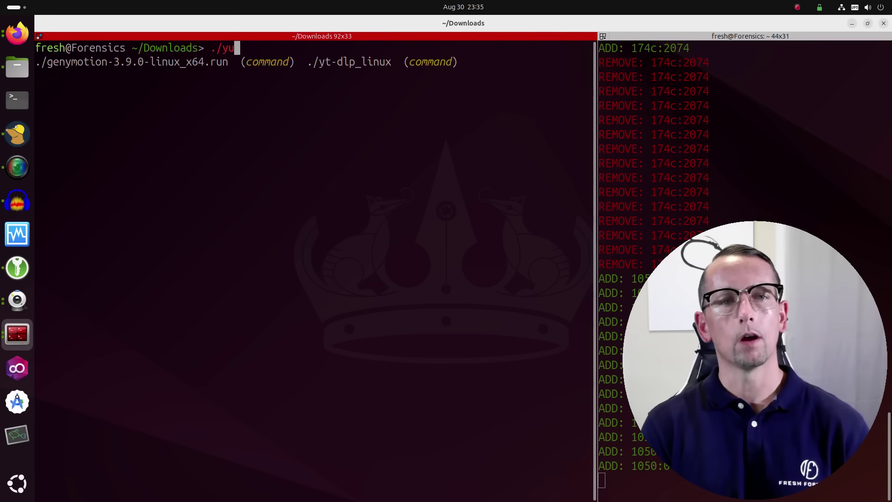
text(b)
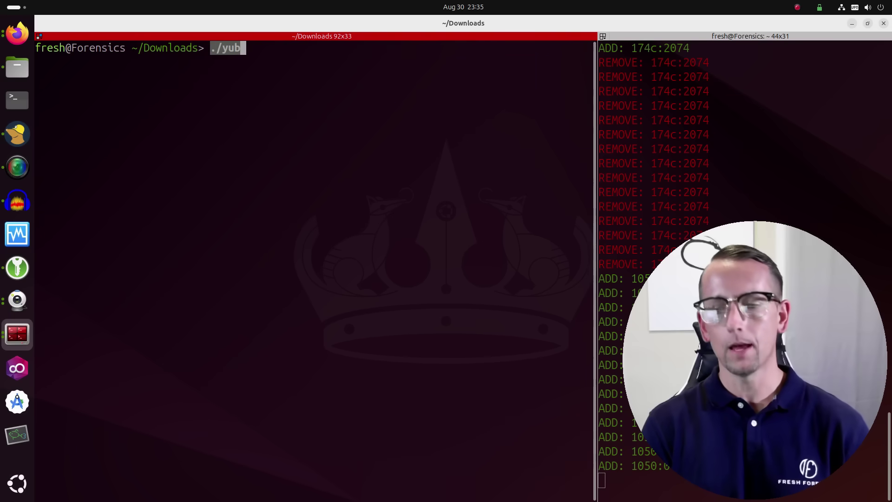
key(BackSpace)
key(BackSpace)
key(BackSpace)
key(BackSpace)
key(BackSpace)
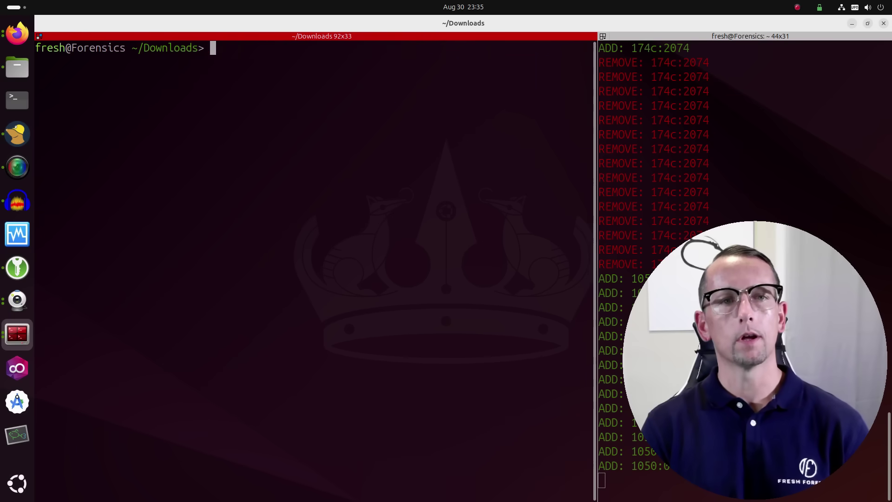
text(ls)
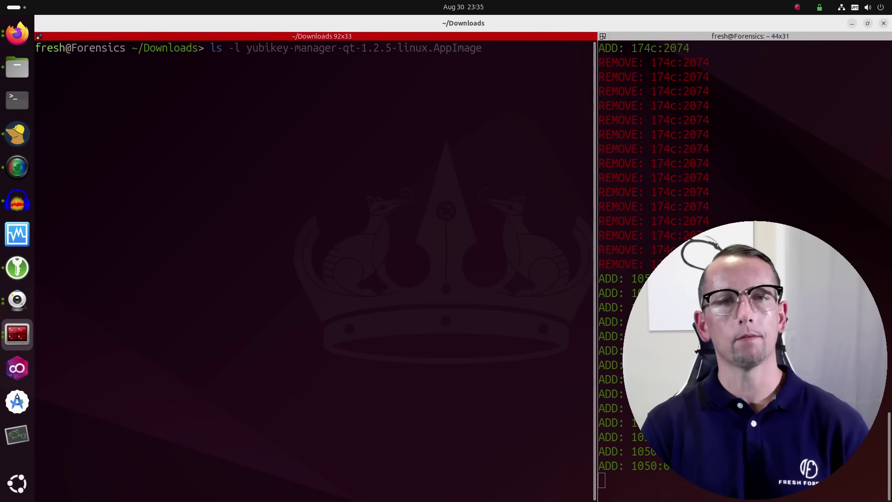
key(Right)
key(Return)
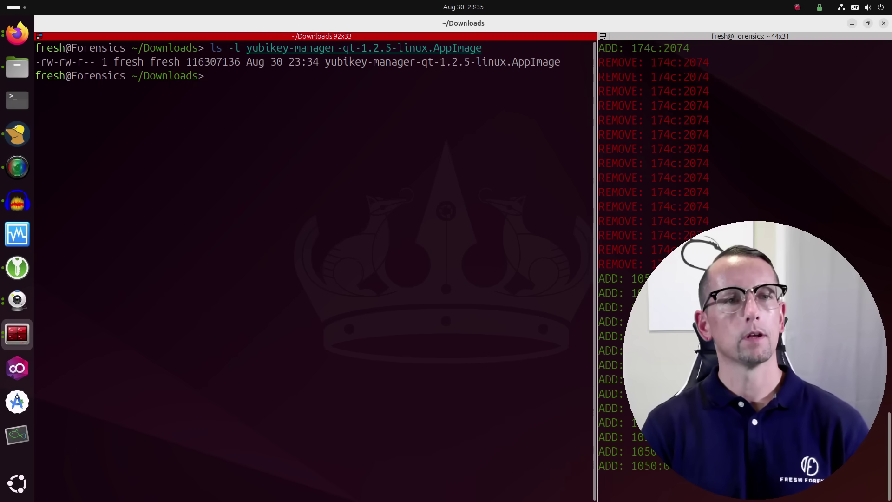
Step: Make yubikey-manager-qt-1.2.5-linux.AppImage executable with chmod +x
text(chmod )
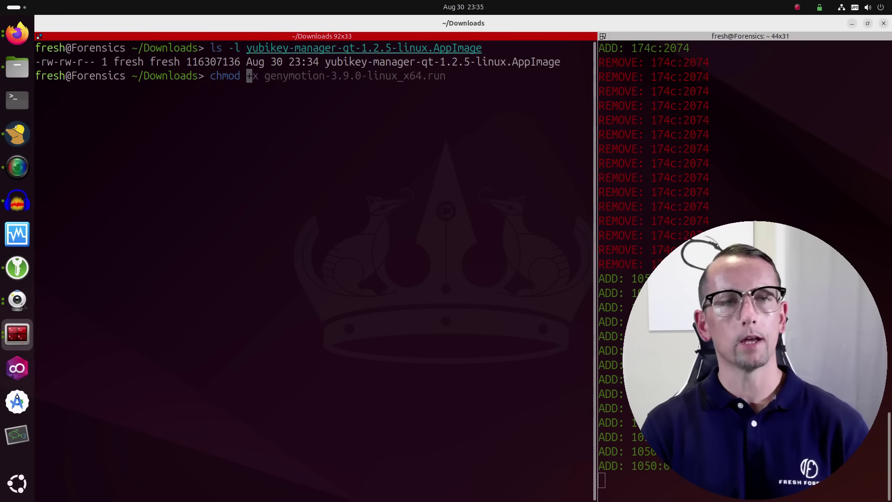
text(+x yubi)
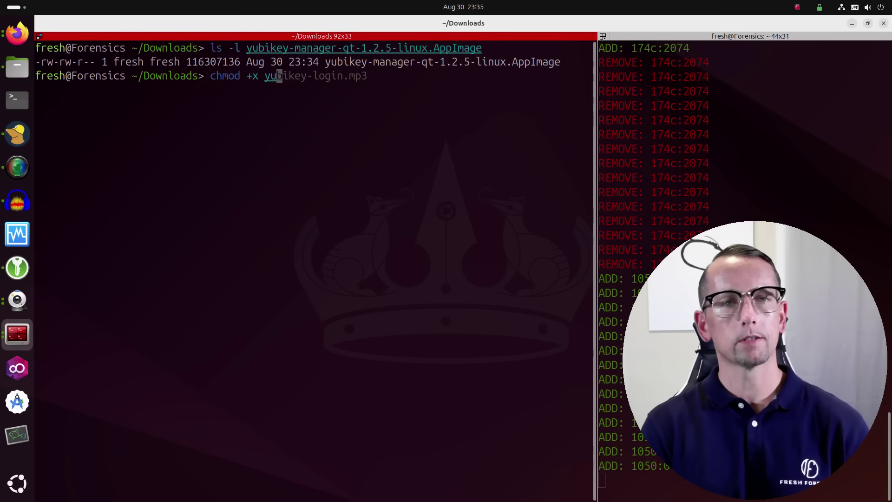
key(Tab)
text(m)
key(Tab)
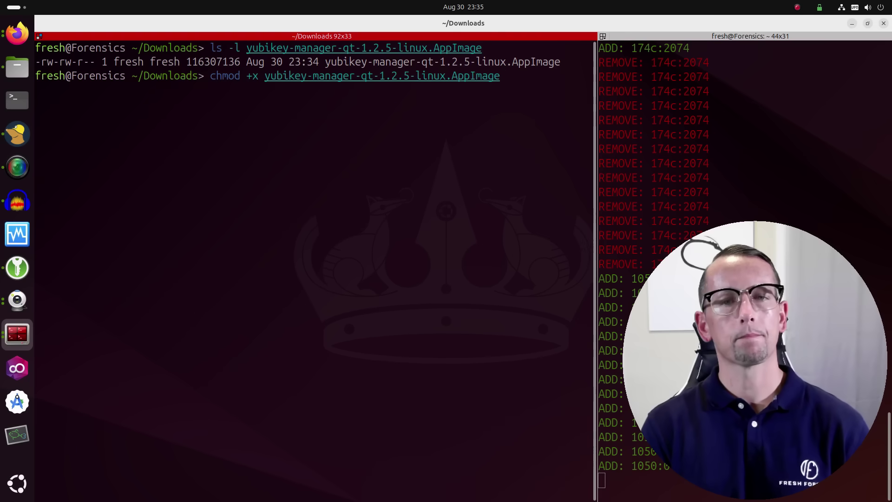
key(Return)
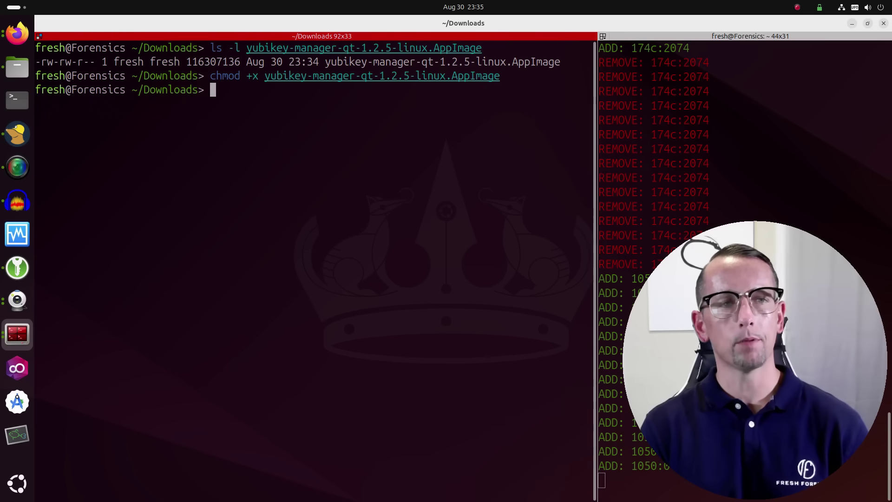
Step: Re-list the AppImage to confirm its new -rwxrwxr-x permissions
key(Up)
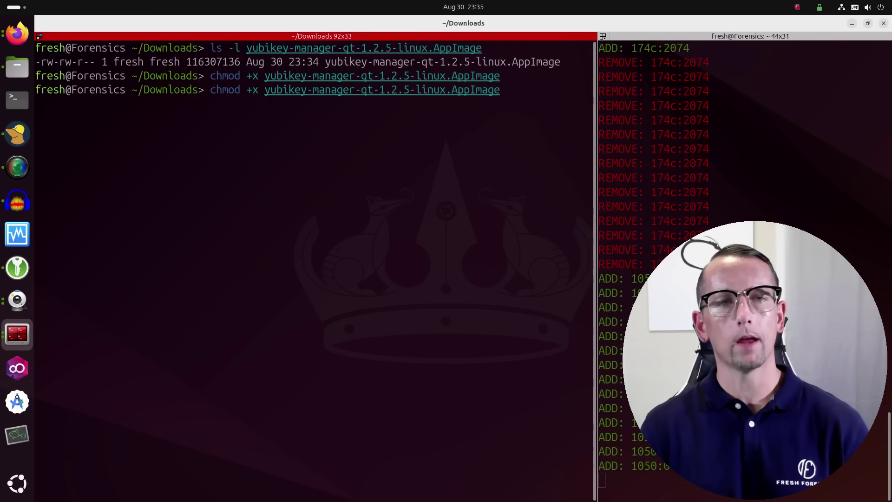
key(Up)
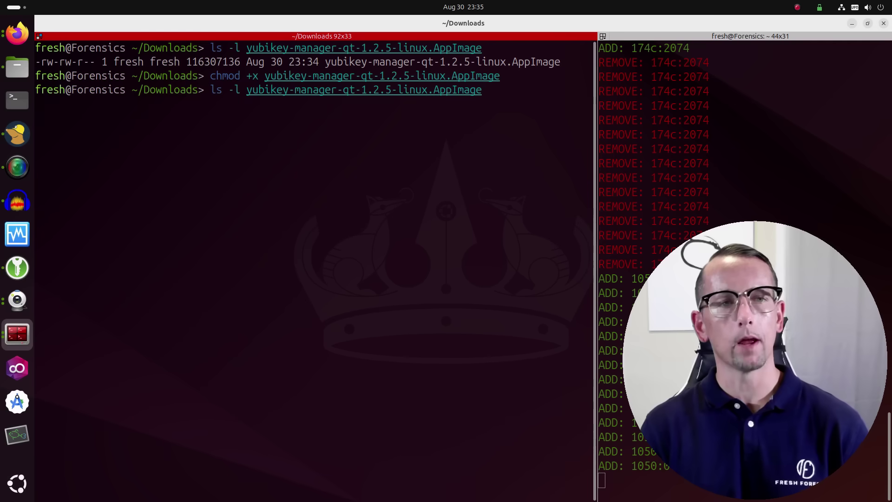
key(Return)
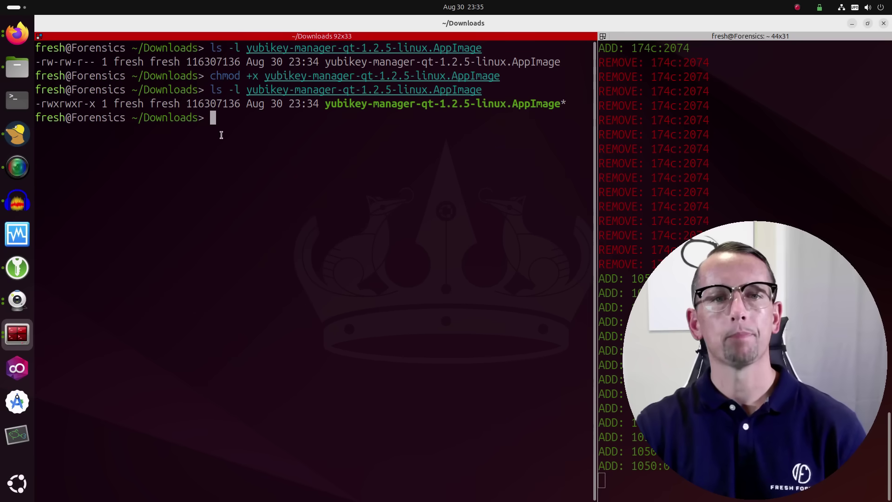
drag(326, 104, 553, 116)
click(517, 162)
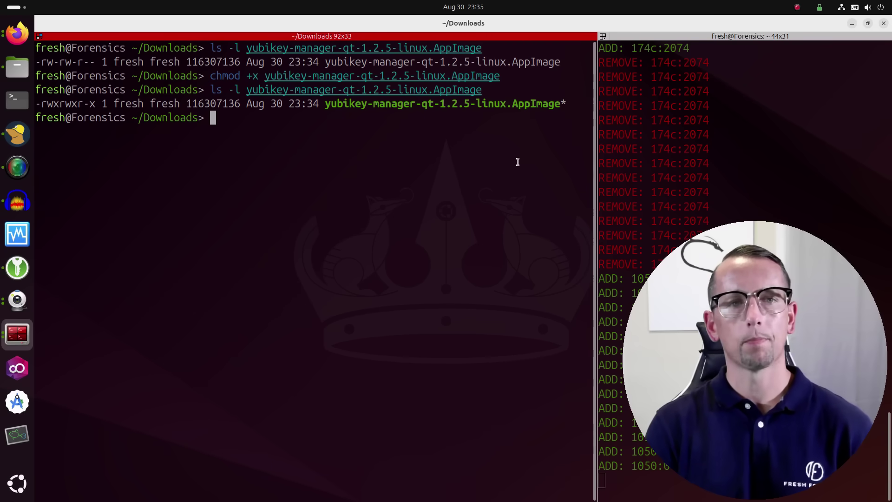
Step: Clear the terminal and run ./yubikey-manager-qt-1.2.5-linux.AppImage, which fails loading libfuse.so.2
text(clear)
key(Return)
text(./)
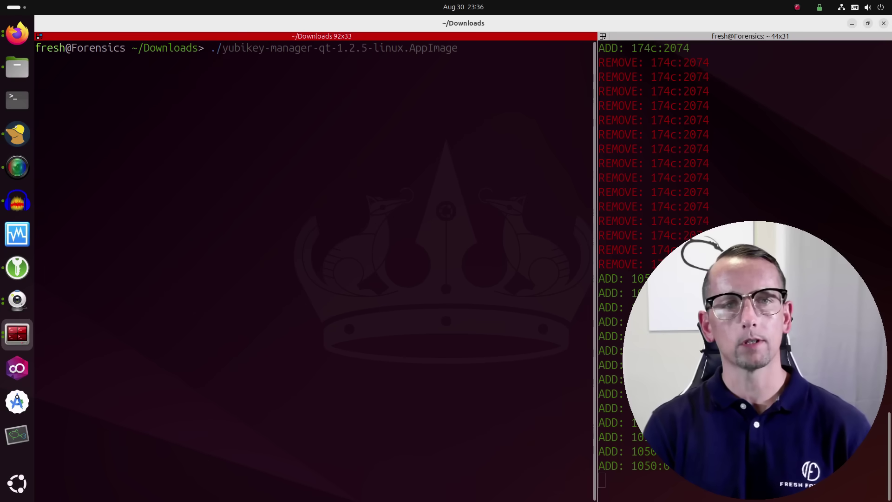
text(yu)
key(Right)
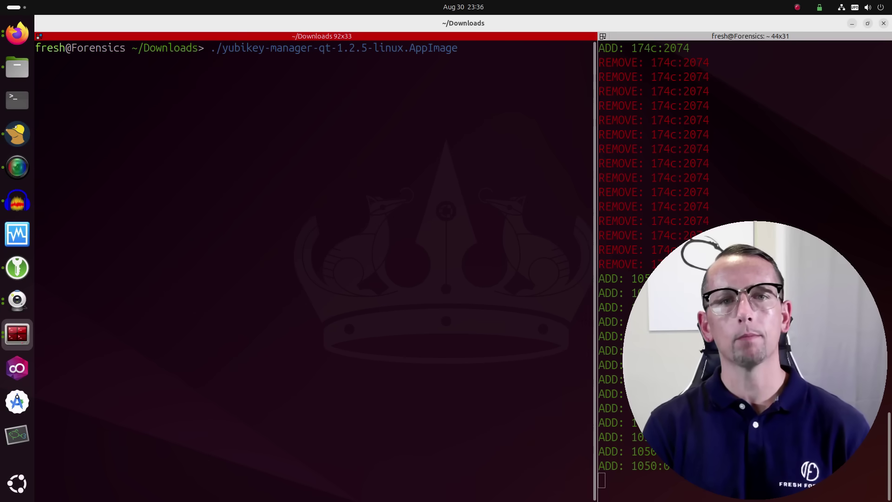
key(Return)
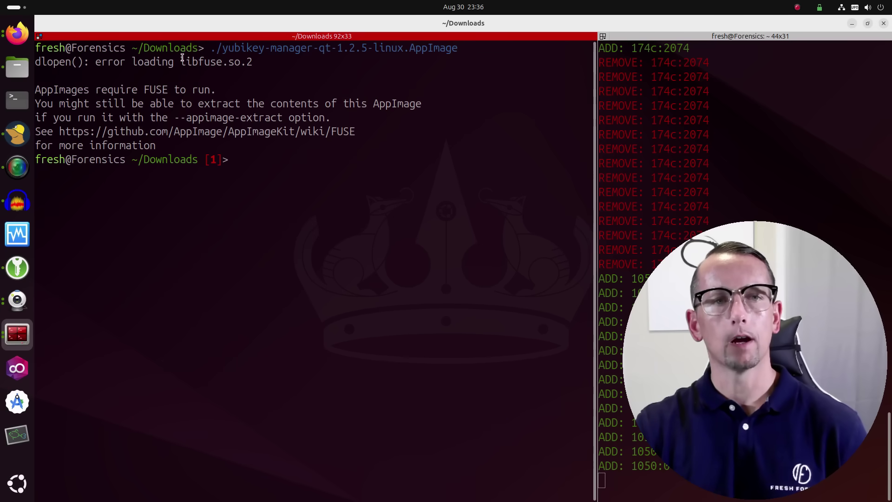
Step: Highlight the libfuse.so.2 error, the FUSE requirement and the --appimage-extract note in the output
drag(182, 58, 259, 64)
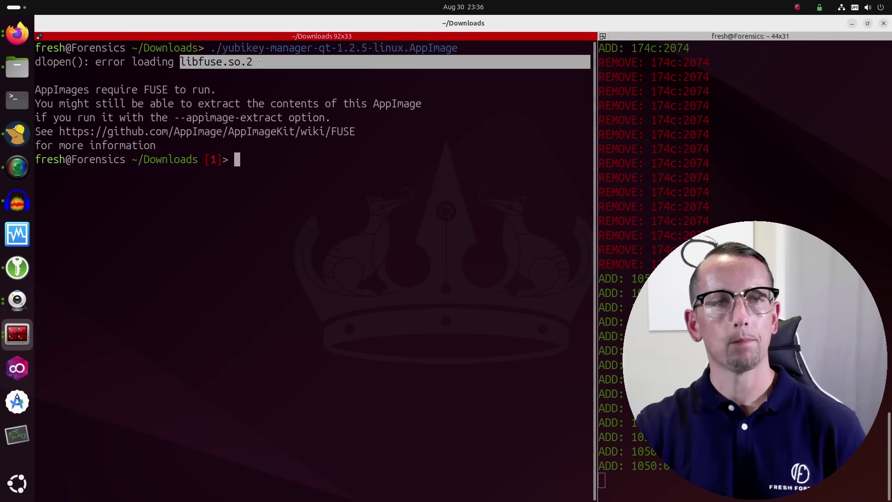
click(279, 76)
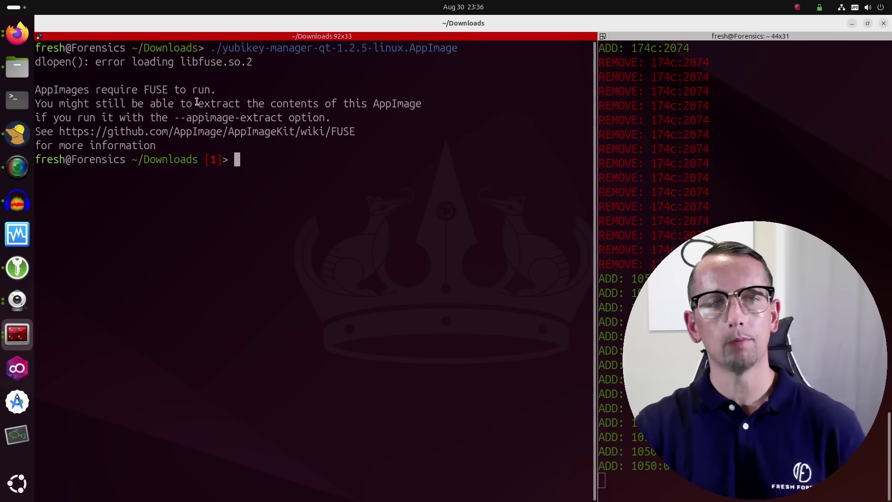
drag(196, 101, 420, 103)
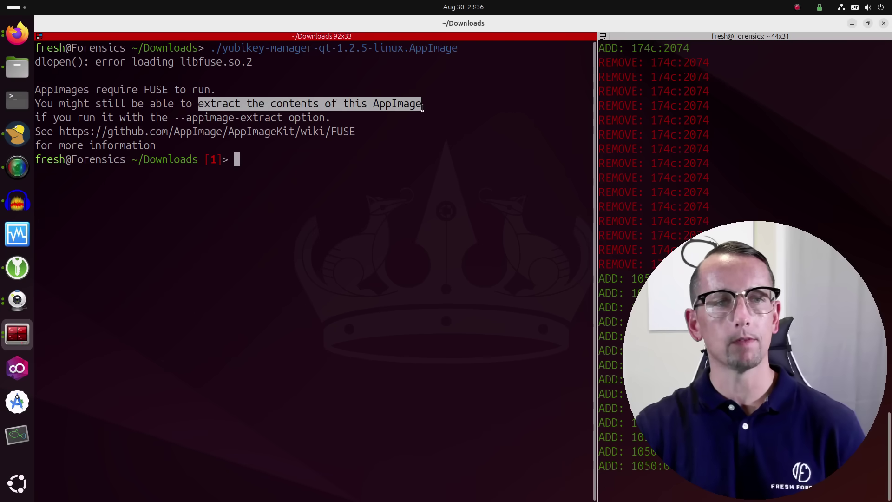
click(381, 196)
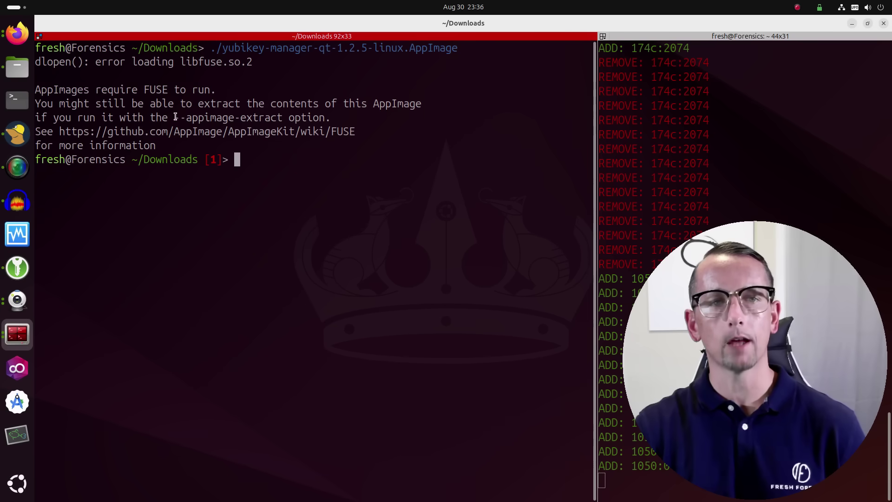
drag(175, 117, 290, 120)
click(304, 191)
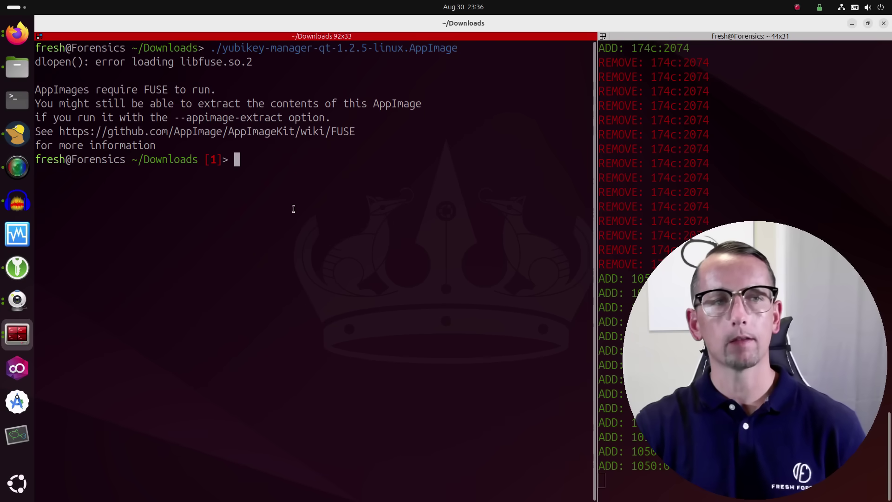
drag(92, 87, 220, 90)
click(295, 201)
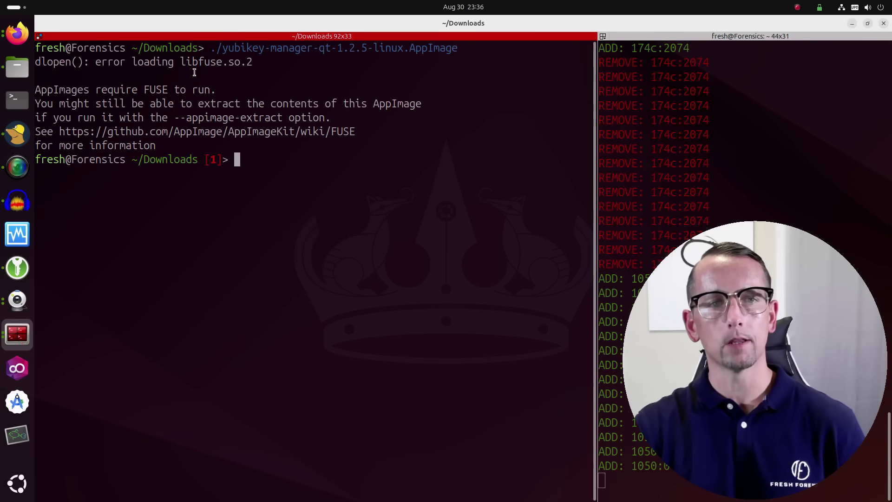
triple_click(181, 63)
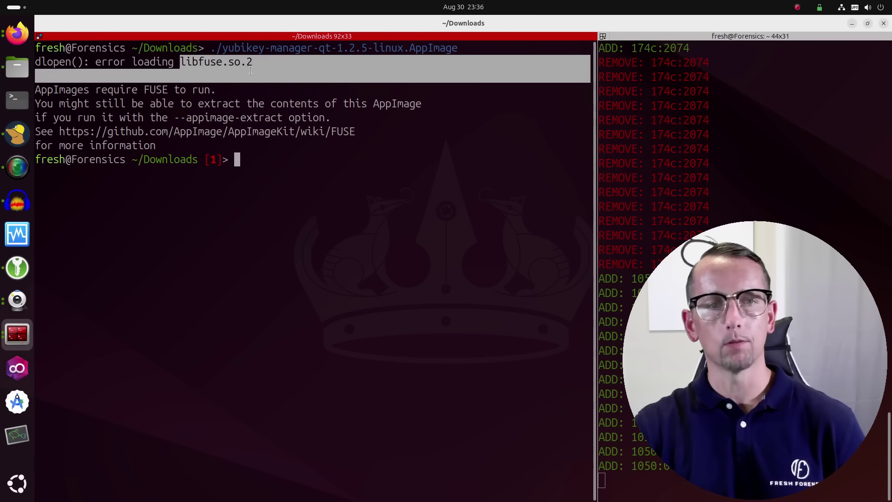
click(258, 245)
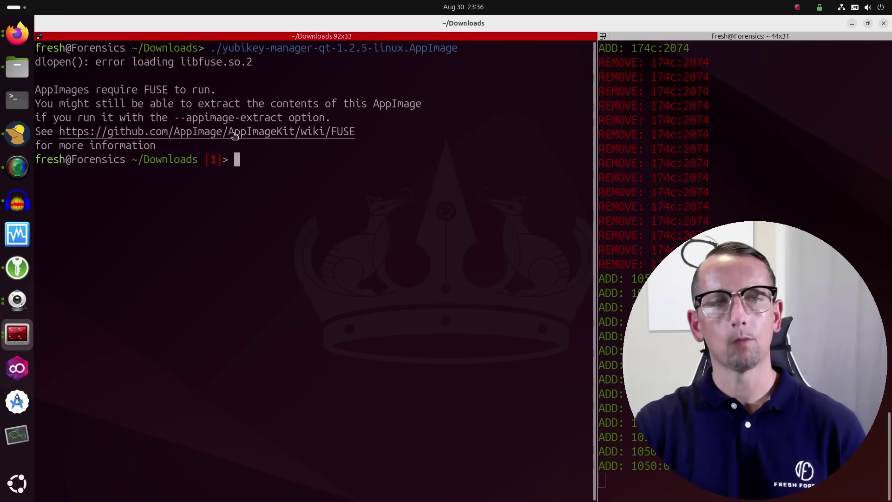
Step: Copy the link address of the AppImageKit FUSE wiki page
right_click(234, 134)
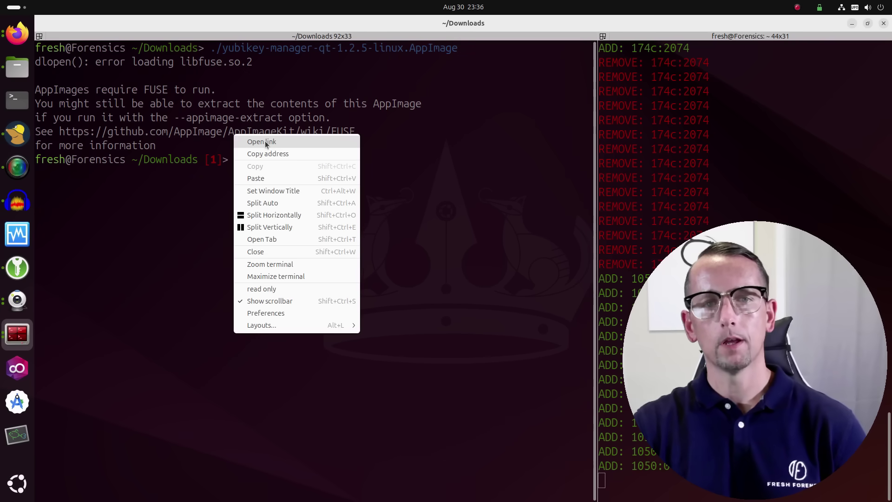
click(256, 160)
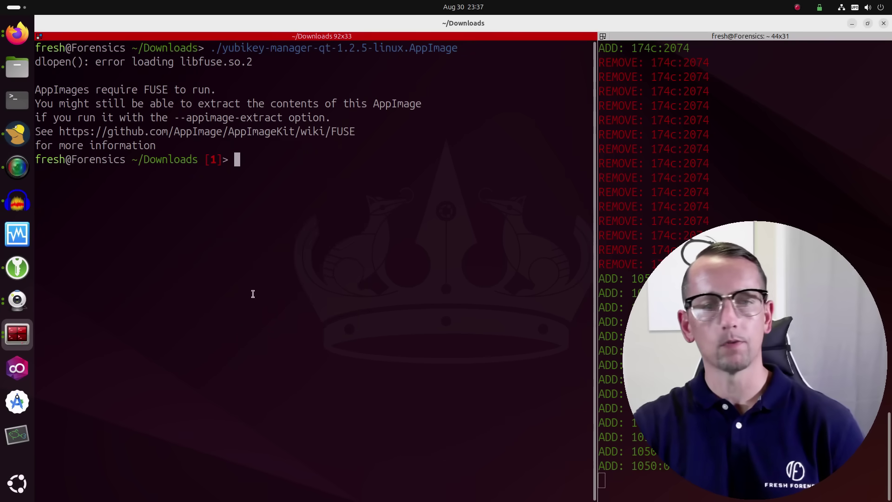
right_click(26, 42)
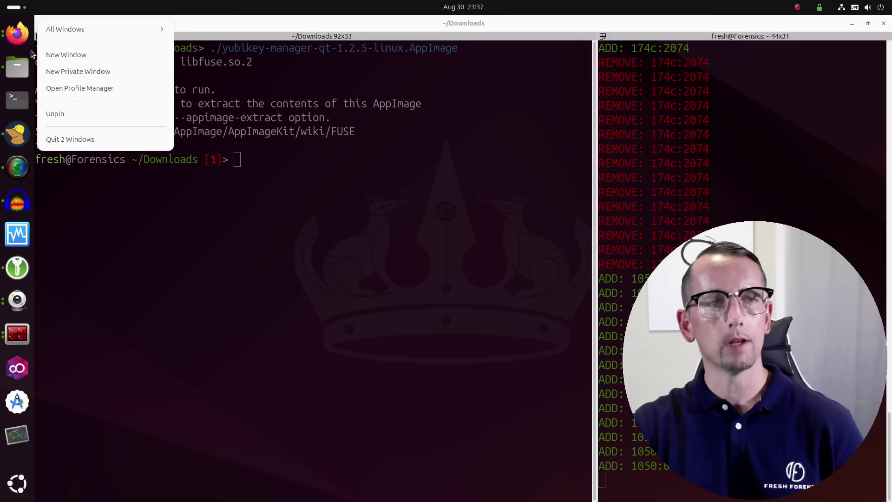
click(93, 253)
click(13, 40)
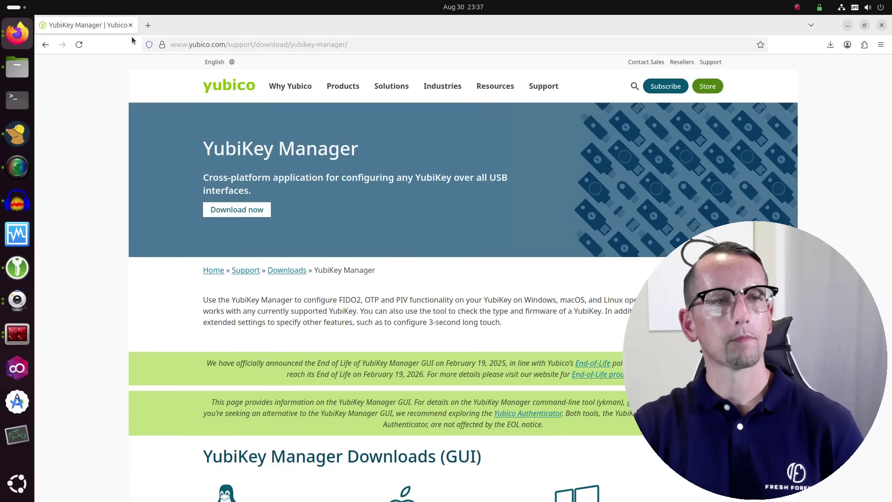
Step: Paste and Go the FUSE wiki link in a new tab, then minimize Firefox
click(147, 25)
right_click(173, 45)
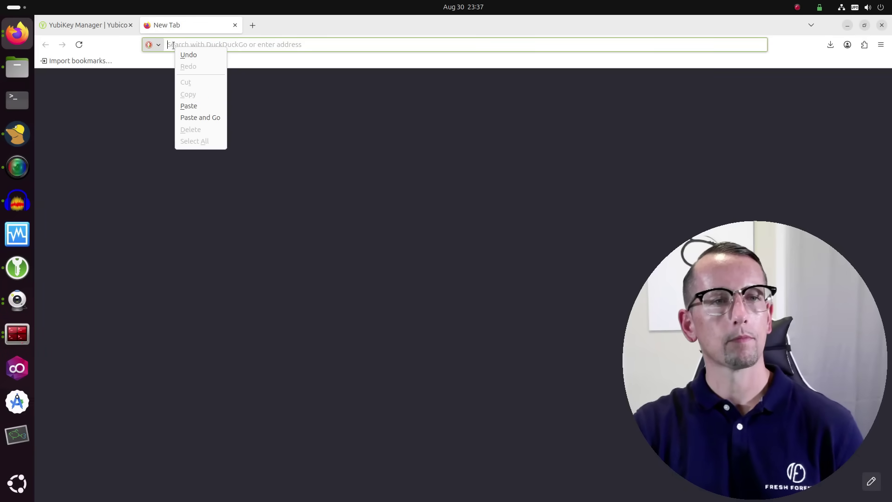
click(190, 117)
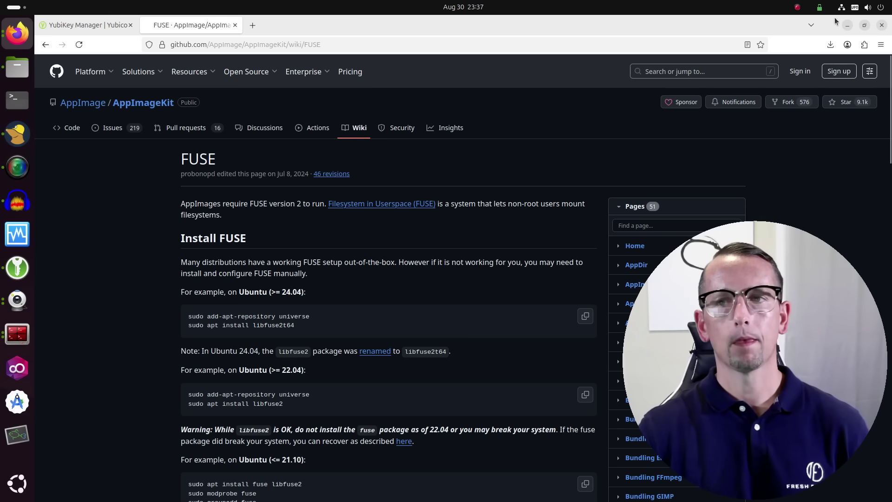
click(848, 25)
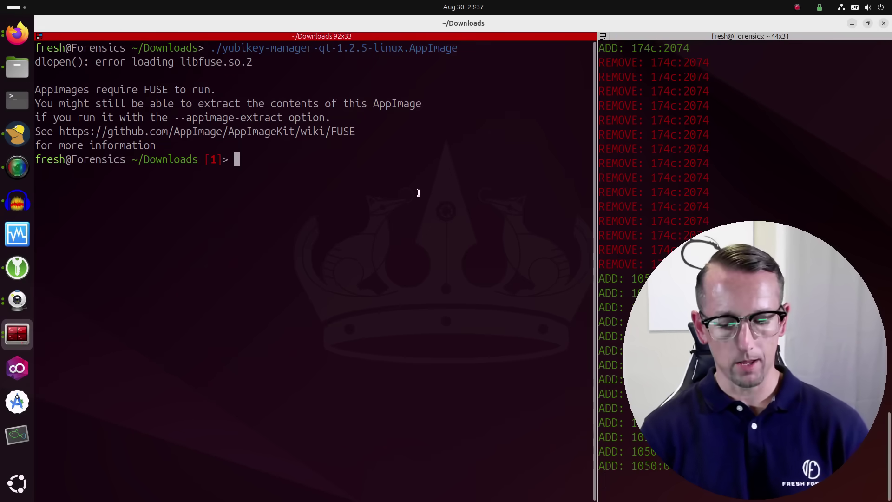
Step: Print /etc/os-release, showing Ubuntu 24.04.2 LTS (Noble Numbat)
text(cat /et)
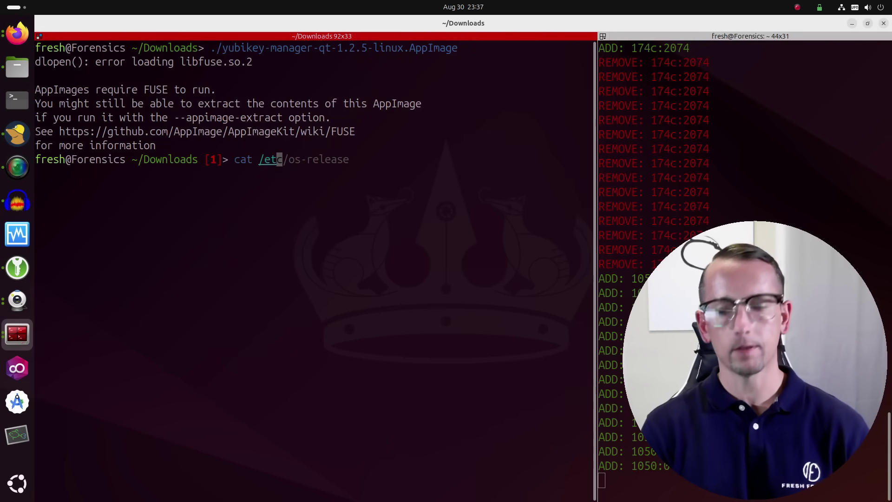
text(c)
key(Right)
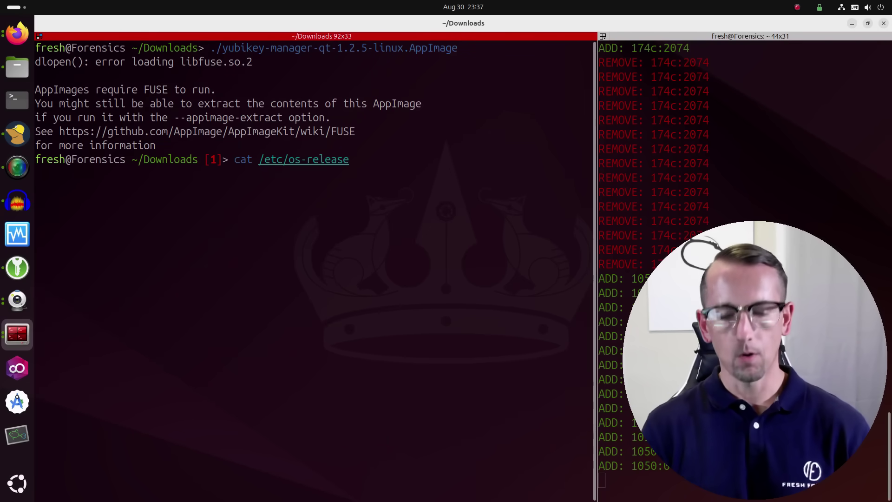
key(Return)
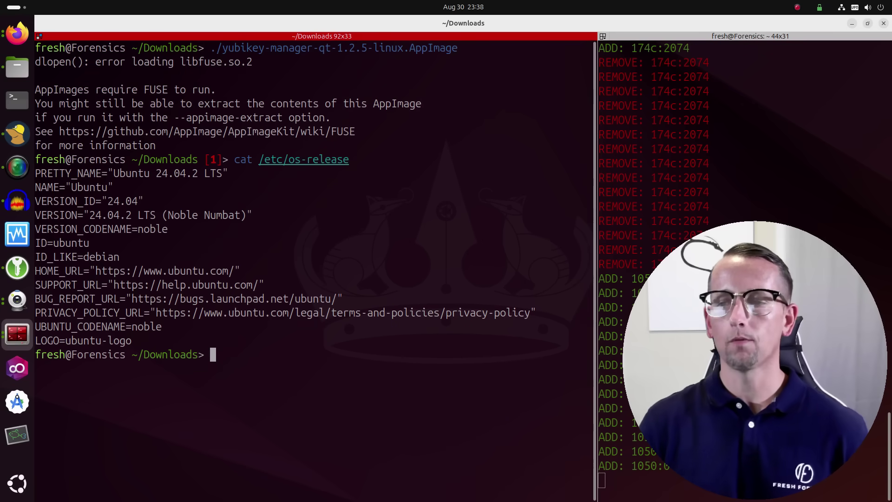
Step: Scroll the FUSE wiki to the Ubuntu (>= 24.04) install instructions
click(17, 33)
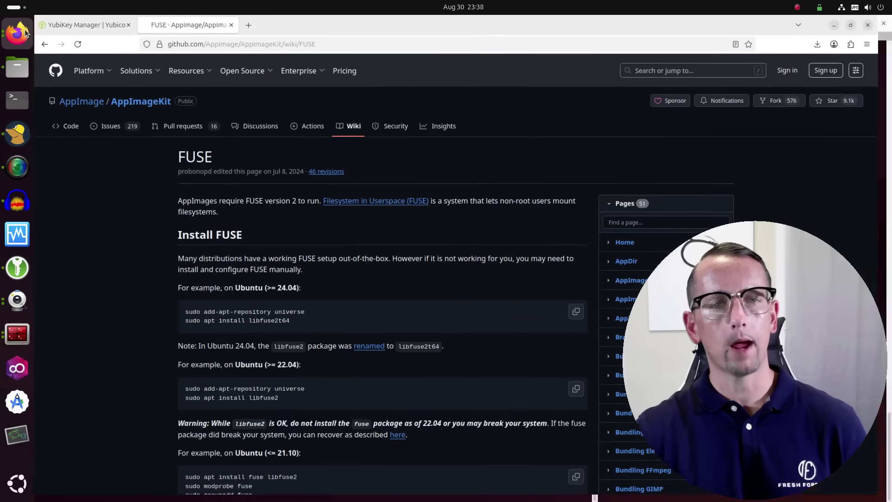
scroll(129, 240, down, 1)
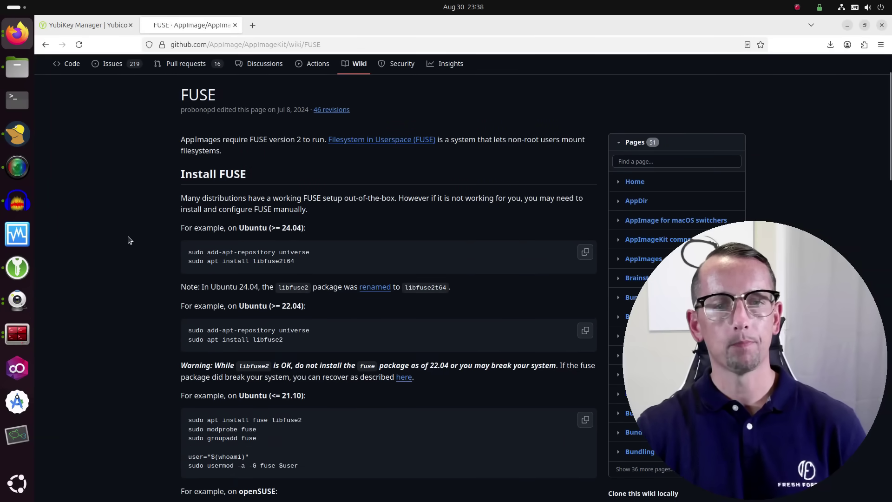
scroll(130, 239, down, 2)
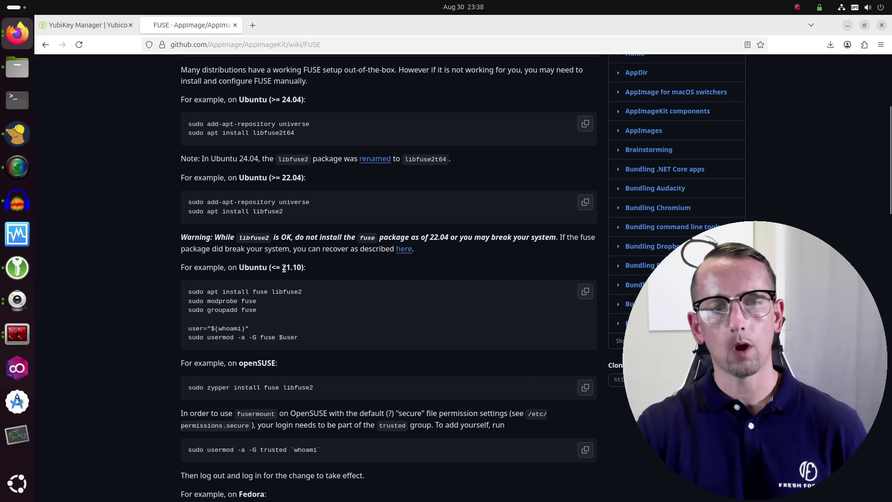
scroll(276, 177, up, 1)
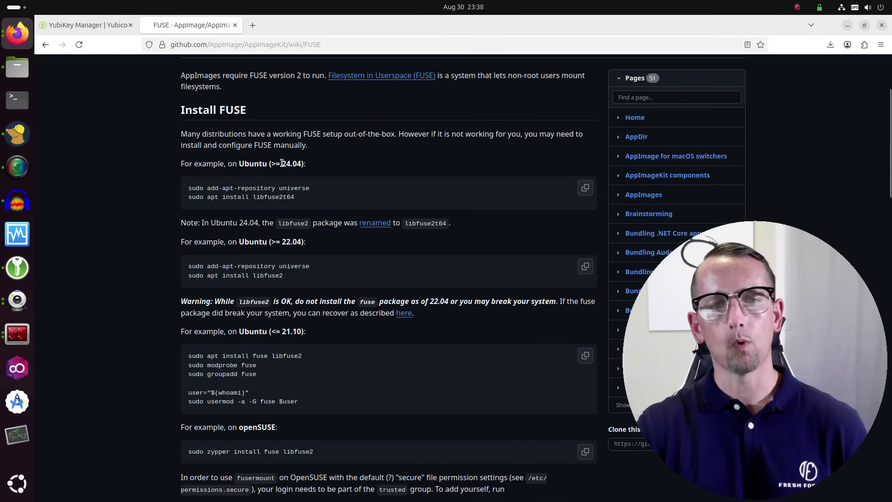
drag(307, 163, 137, 170)
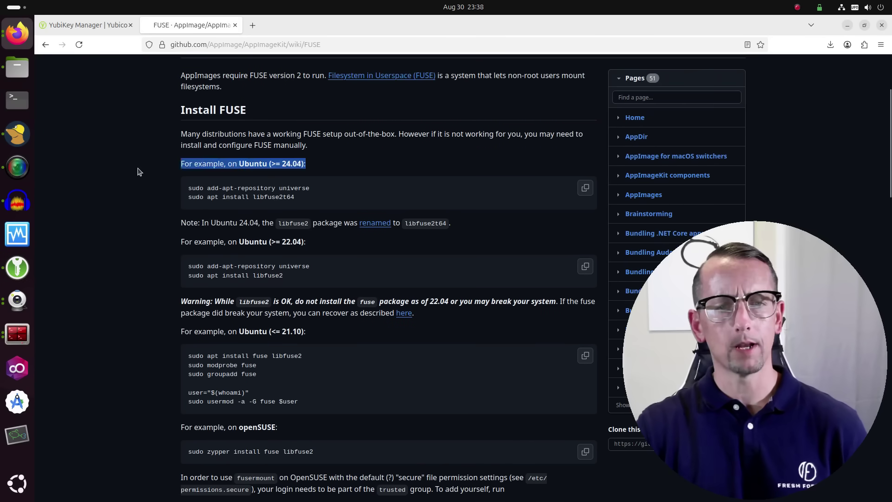
click(140, 195)
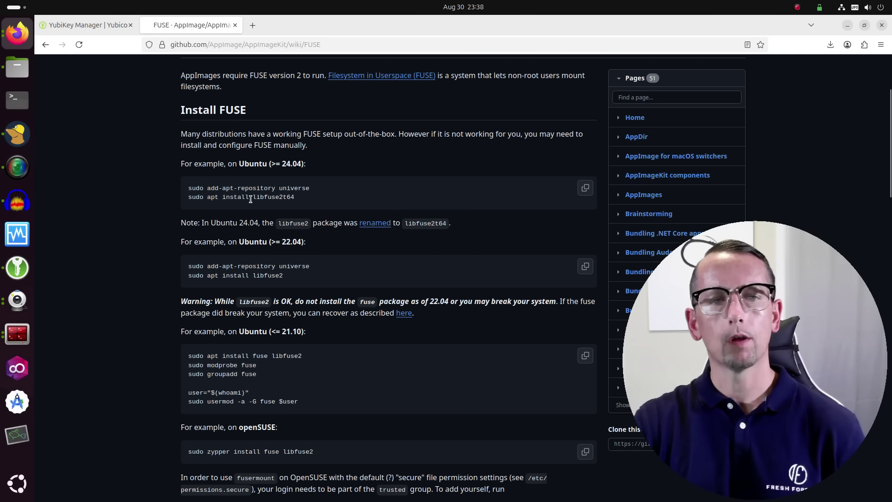
Step: Copy the 'sudo apt install libfuse2t64' command from the wiki
drag(253, 197, 177, 204)
click(154, 203)
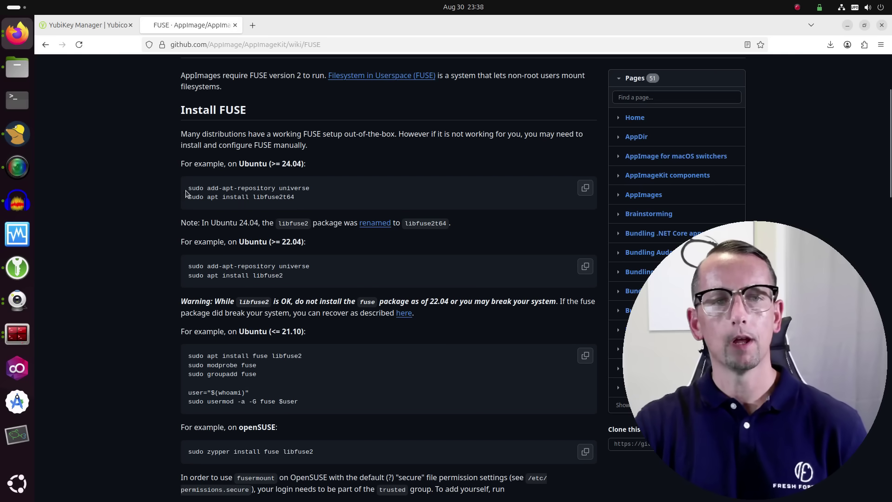
drag(316, 191, 185, 191)
click(164, 203)
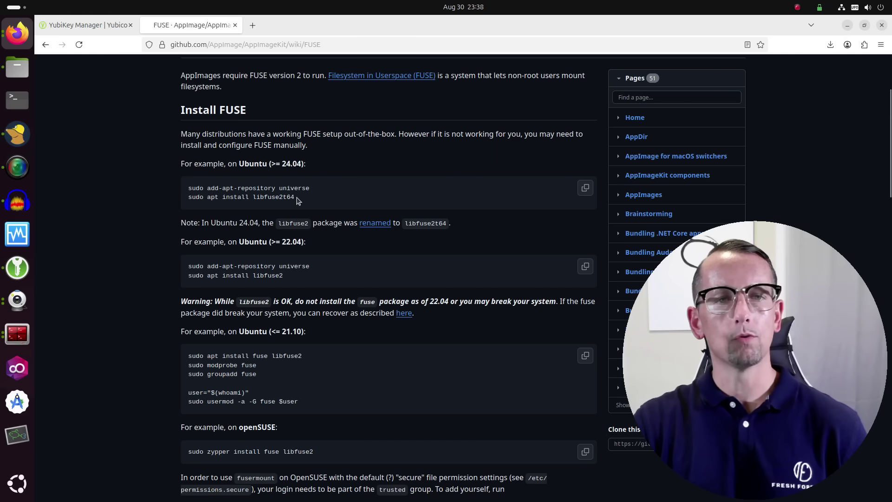
drag(296, 197, 179, 197)
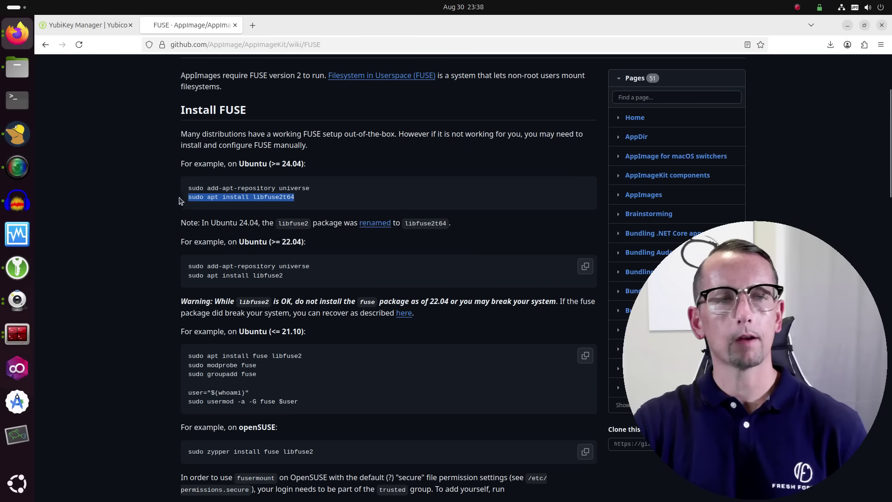
right_click(190, 199)
click(209, 207)
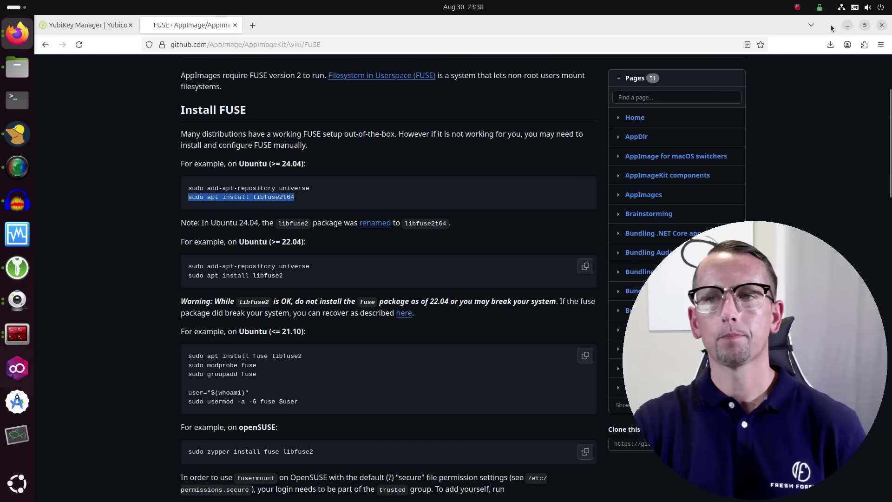
Step: Run apt search libfuse.so.2 in the terminal, which finds no matching packages
click(846, 26)
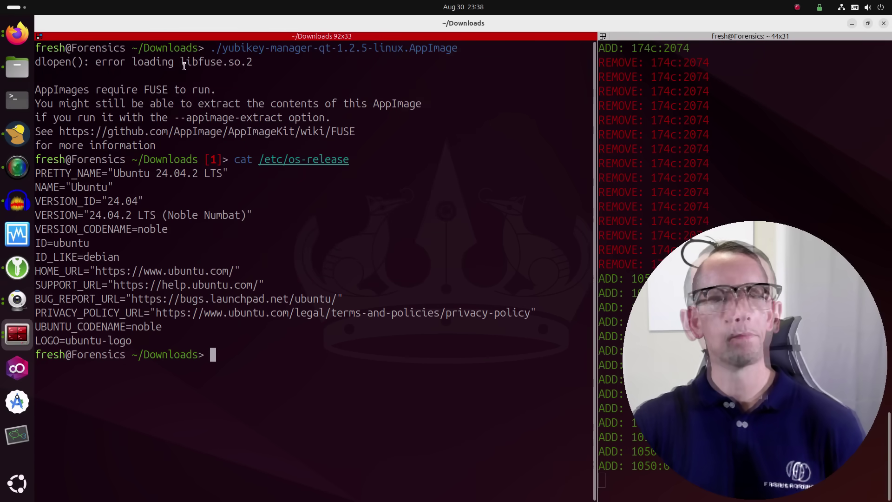
drag(181, 66, 254, 66)
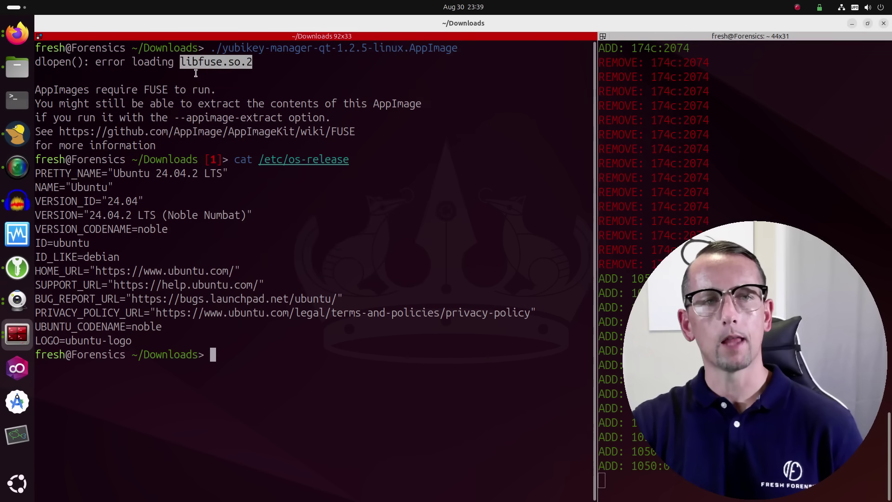
click(196, 72)
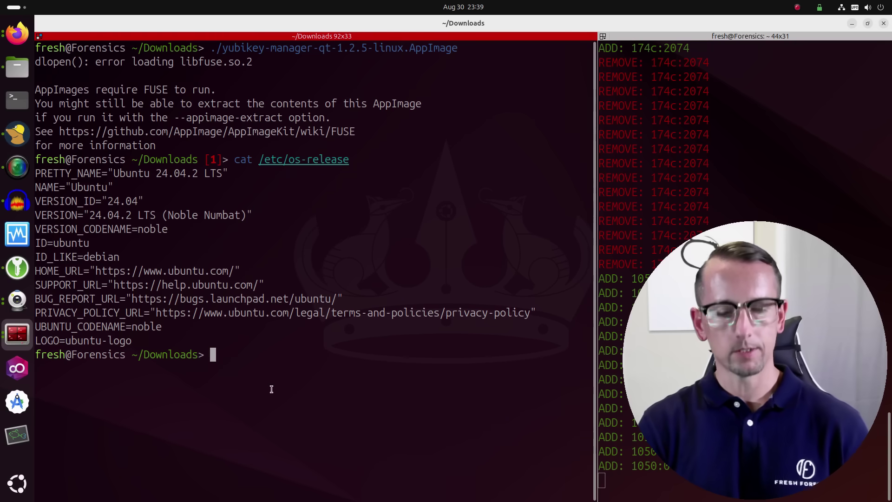
text(apt )
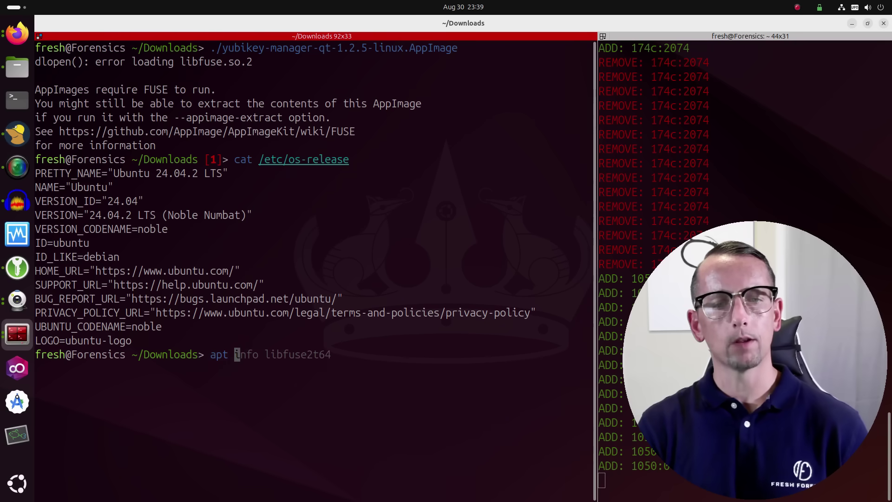
text(search )
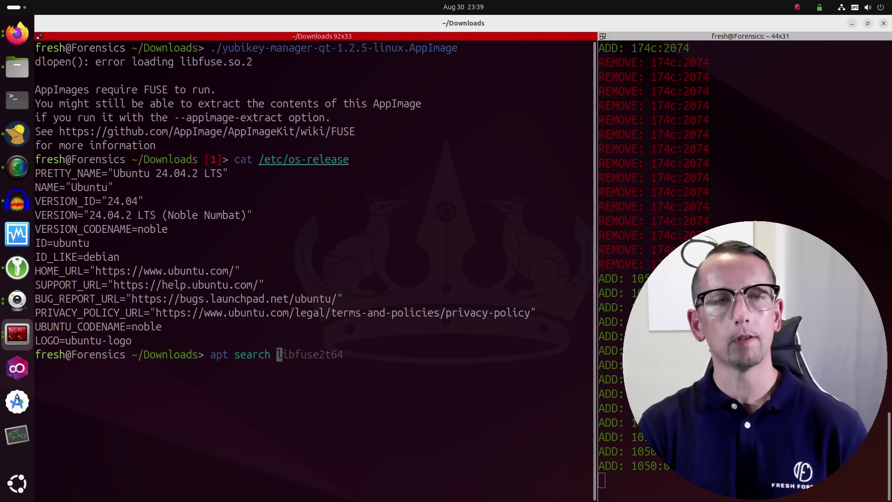
text(libfus)
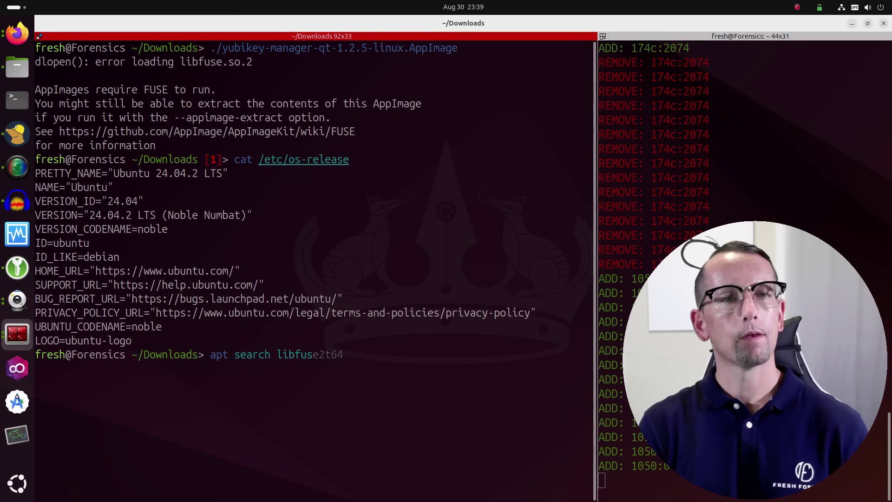
text(e)
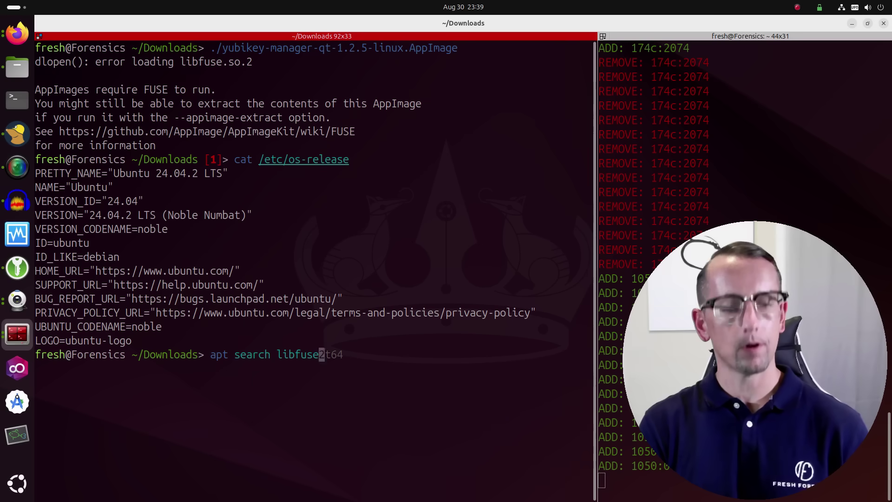
text(.so)
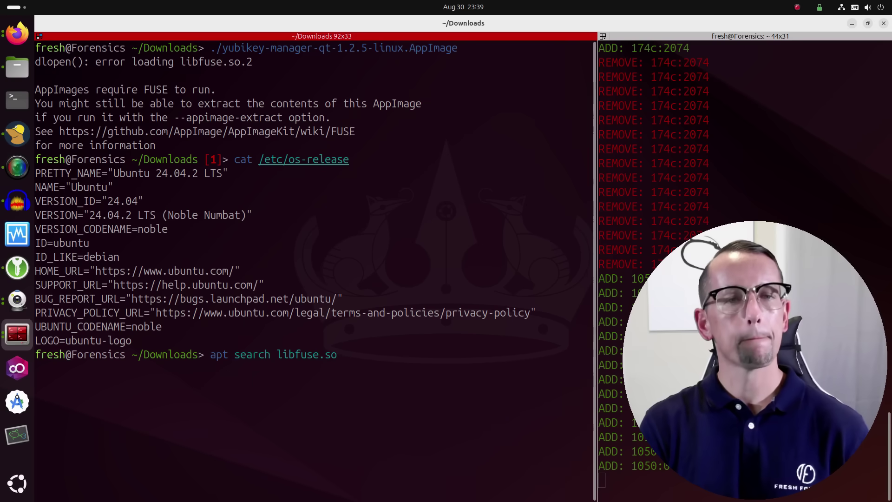
text(.2)
key(Return)
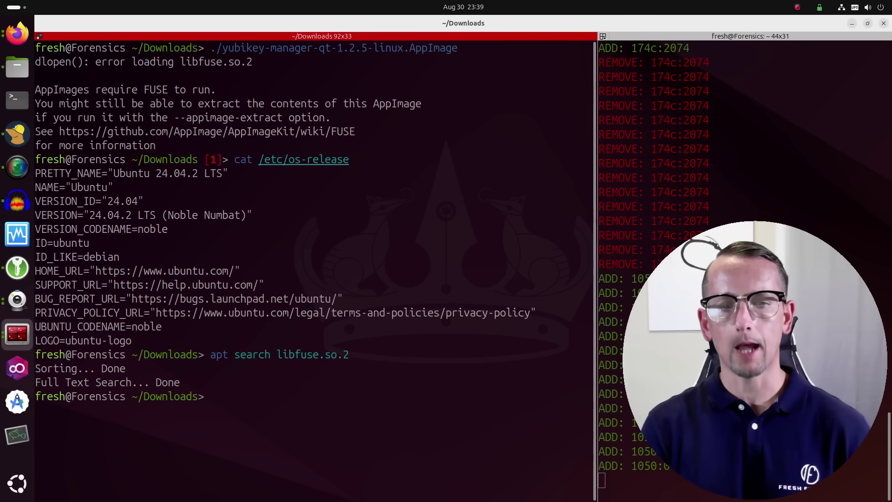
Step: Clear the terminal and run the pasted sudo apt install libfuse2t64 command
text(clear)
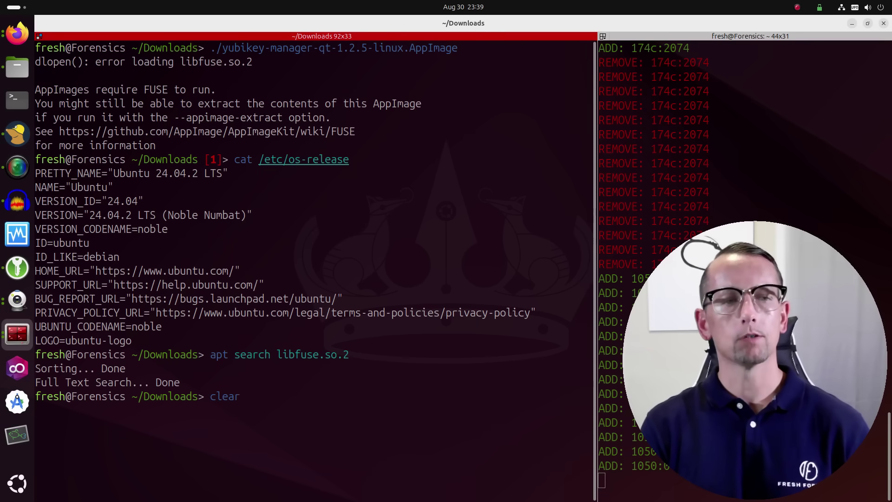
key(Return)
right_click(237, 59)
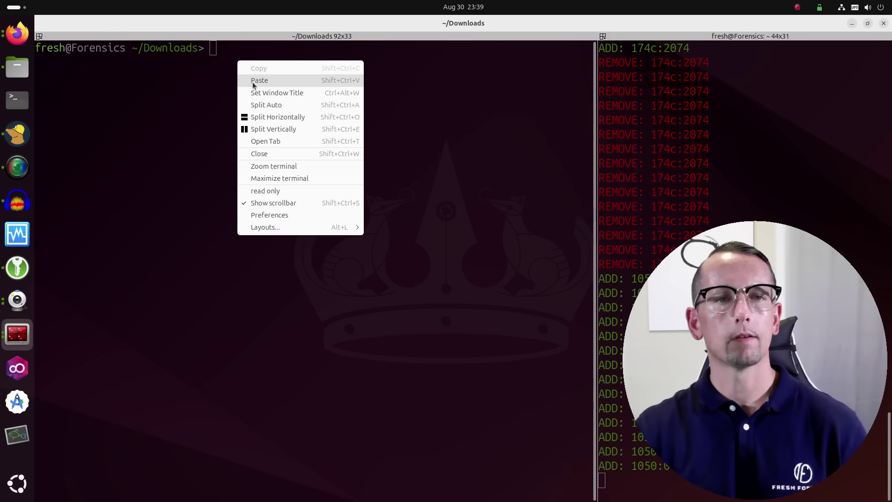
click(255, 80)
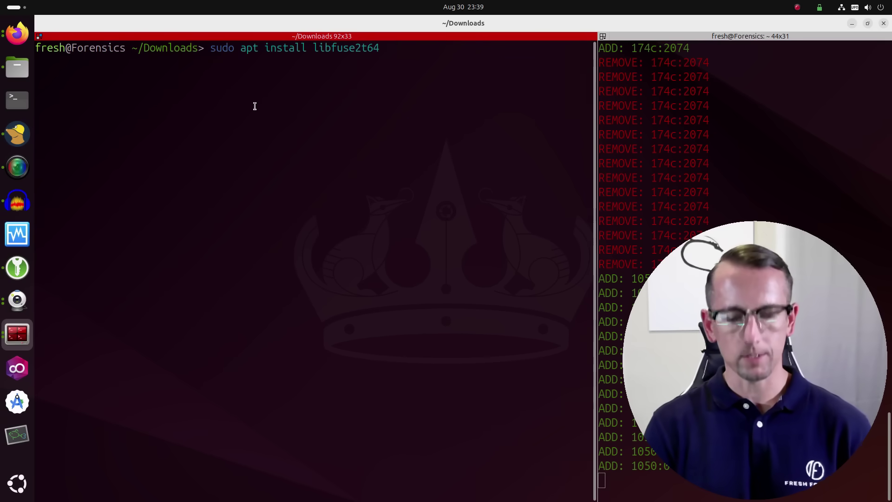
key(Return)
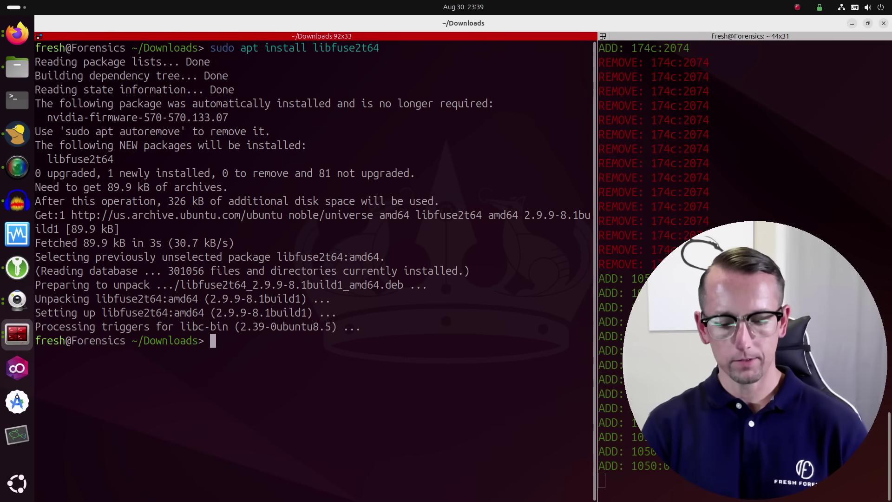
Step: Clear the screen and launch the YubiKey Manager AppImage, which detects a YubiKey 5 NFC
text(clear)
key(Return)
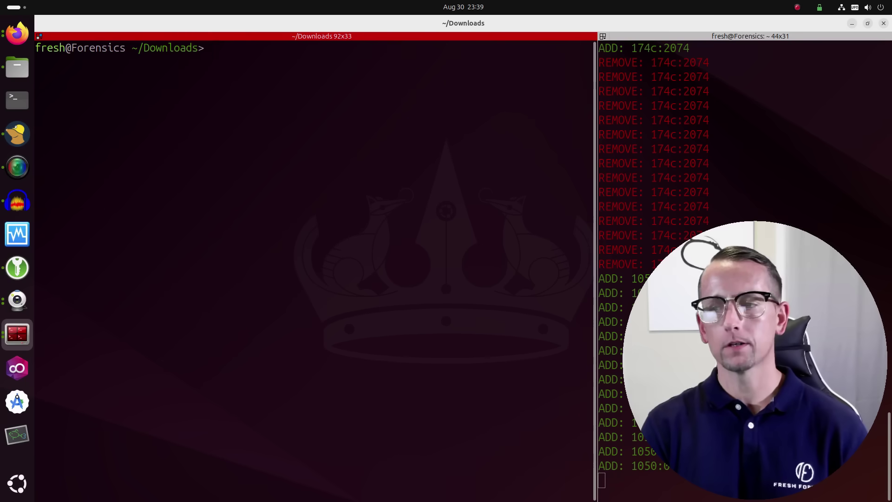
text(./)
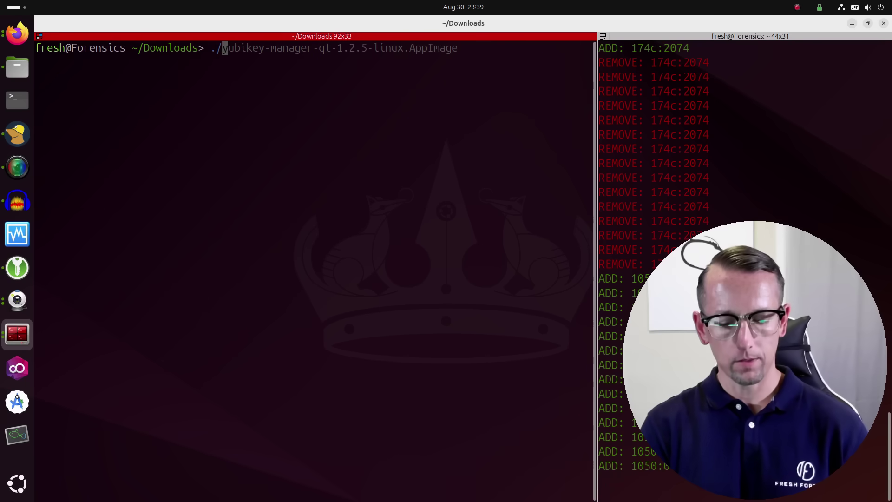
text(yu)
key(Tab)
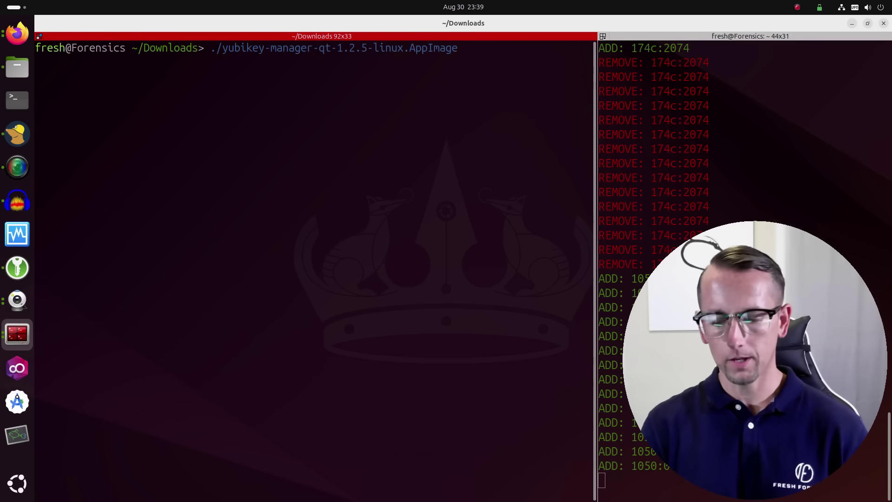
key(Return)
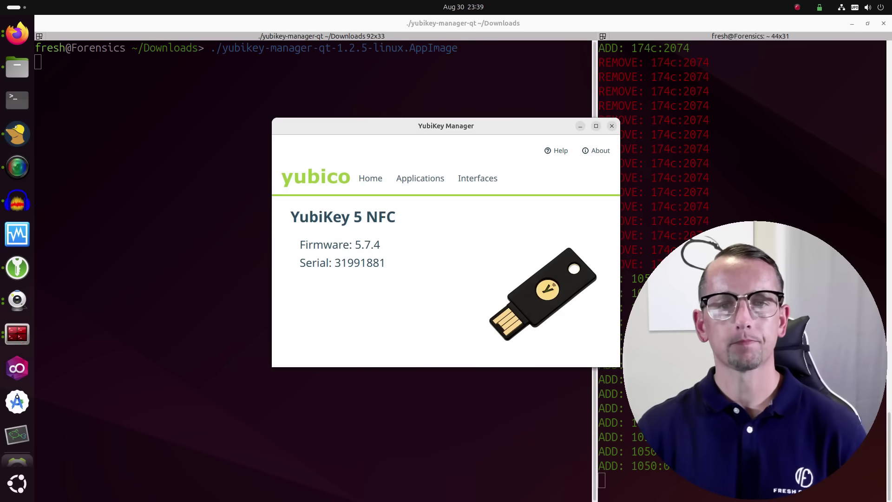
Step: Drag the YubiKey Manager window about 280 px left, away from the terminal pane
drag(388, 126, 258, 128)
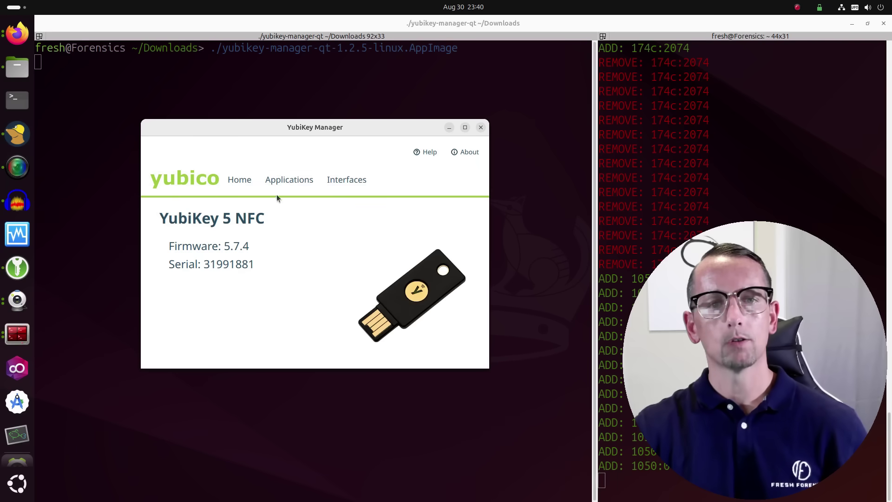
Step: On the Interfaces page, keep all six USB applications on and enable only FIDO U2F over NFC
click(354, 183)
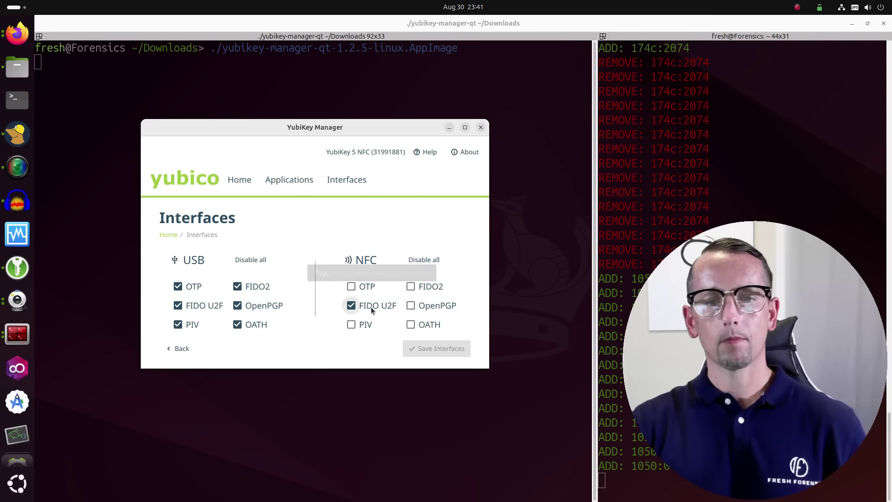
click(351, 305)
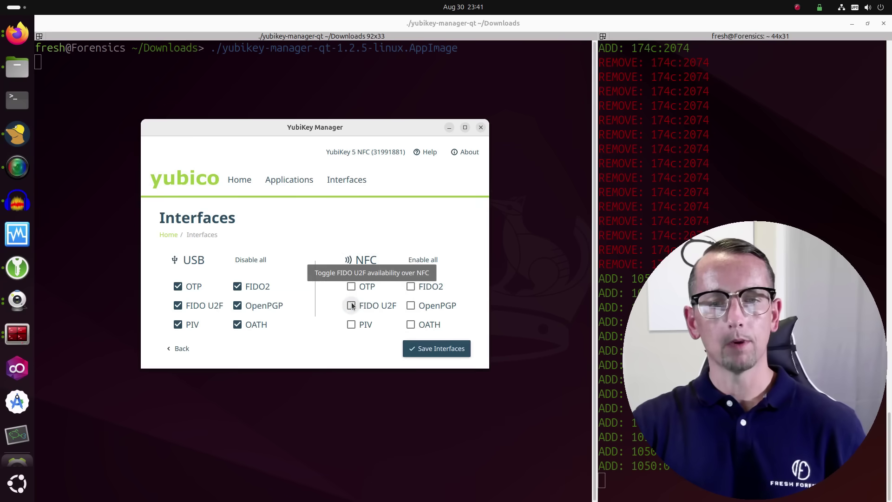
click(422, 260)
click(422, 260)
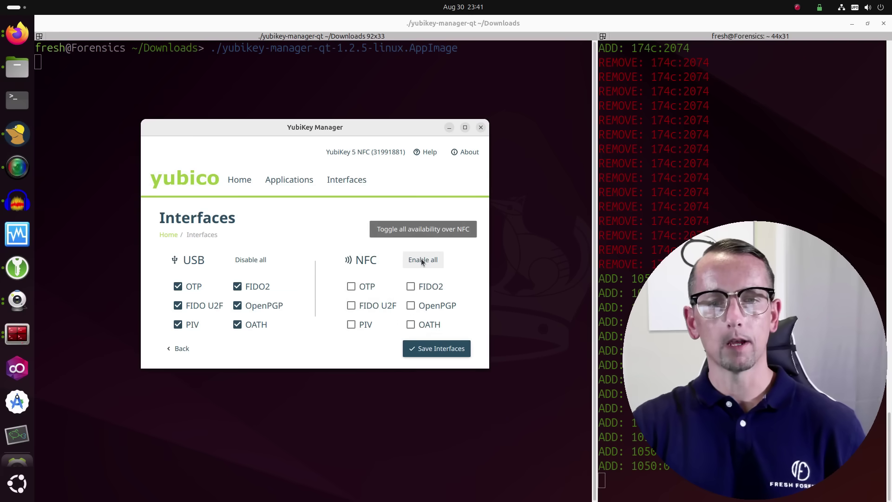
click(351, 305)
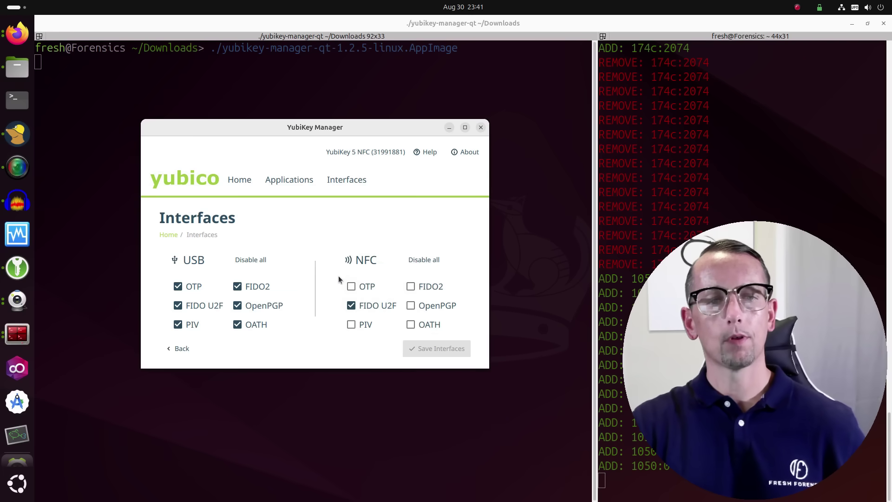
click(294, 185)
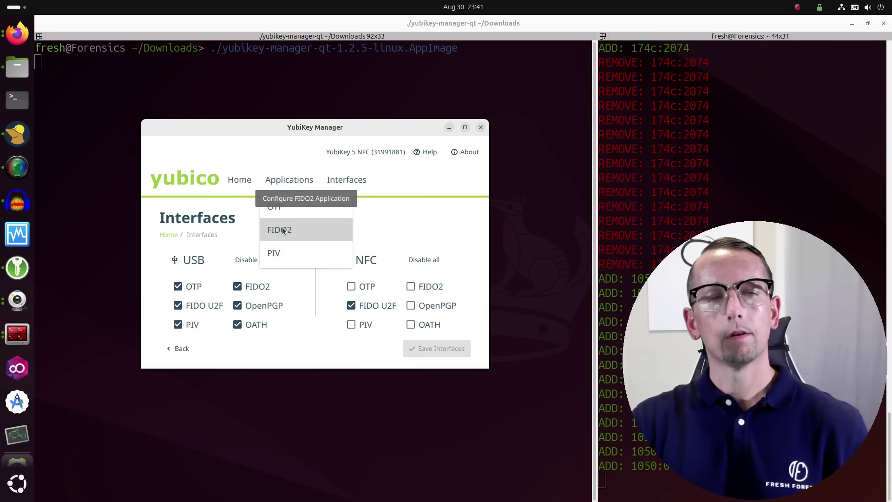
Step: Open the OTP page, showing Short Touch (Slot 1) configured and Long Touch (Slot 2) empty
click(280, 205)
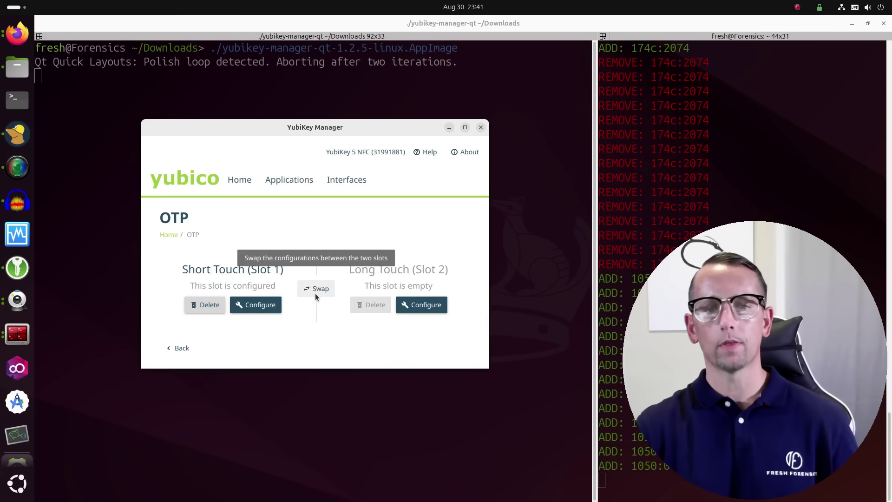
Step: On the FIDO2 page, enter and confirm a new PIN and save it, leaving 8 retries
click(288, 184)
click(278, 230)
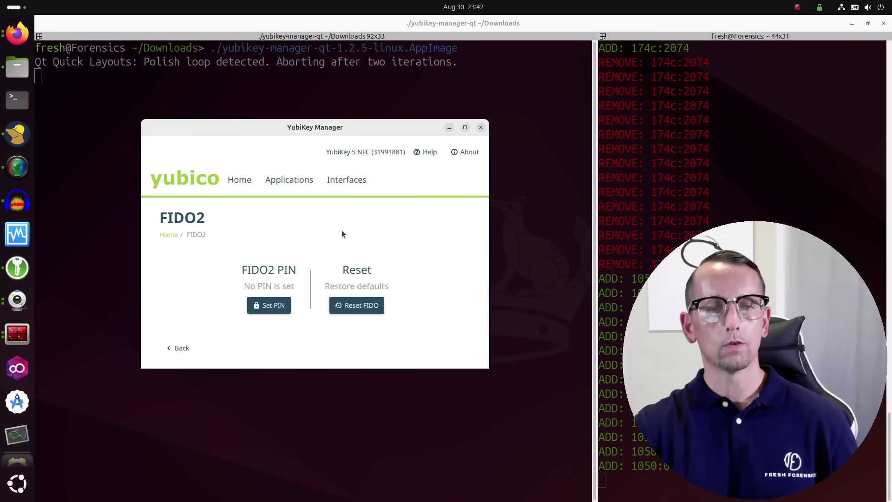
click(272, 307)
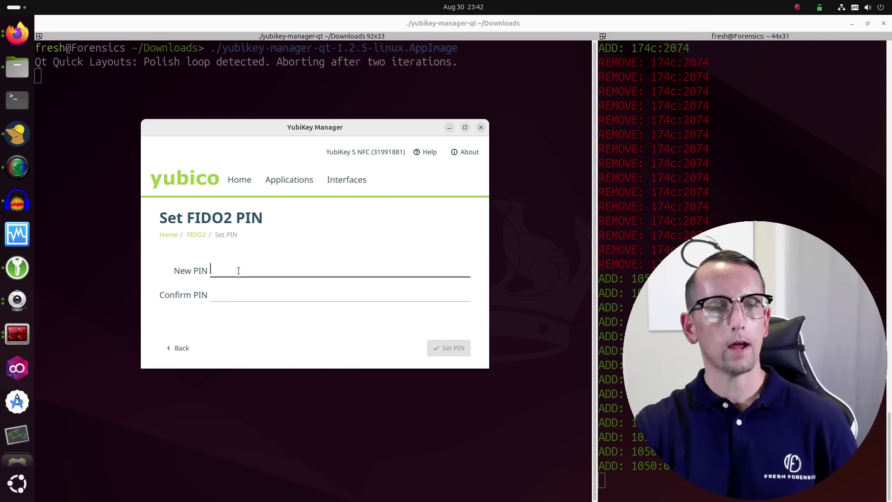
text(1)
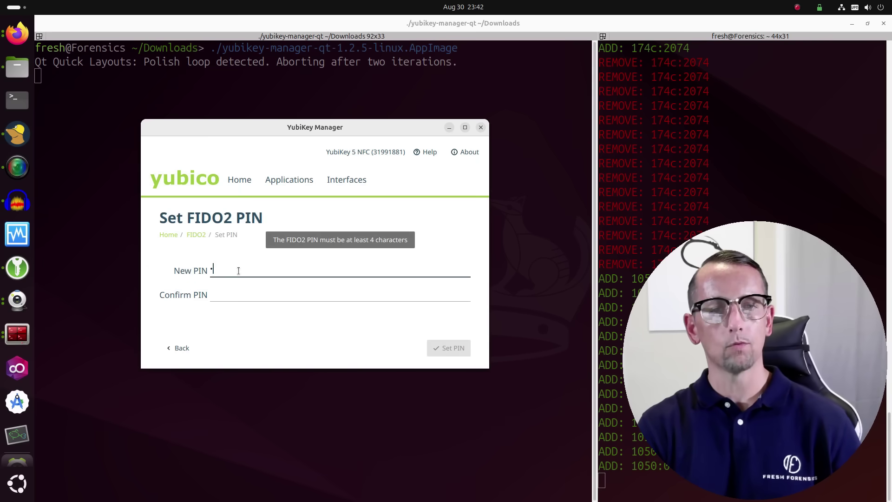
text(2)
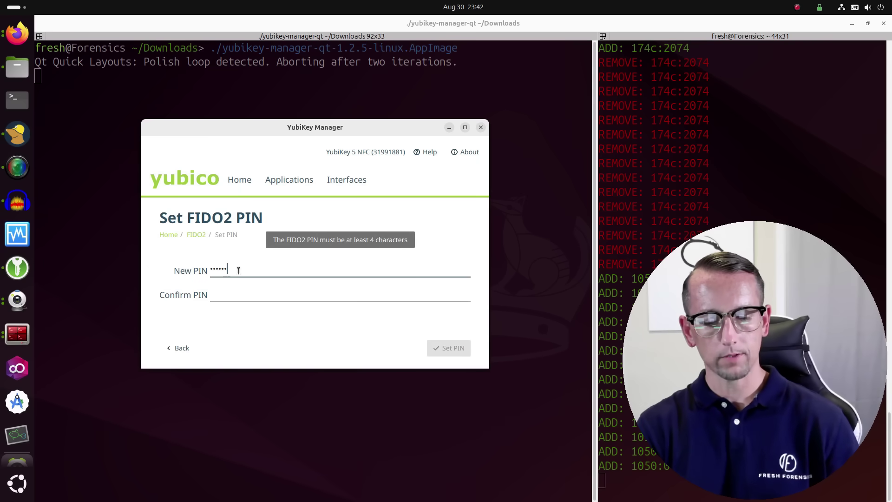
text(3456789)
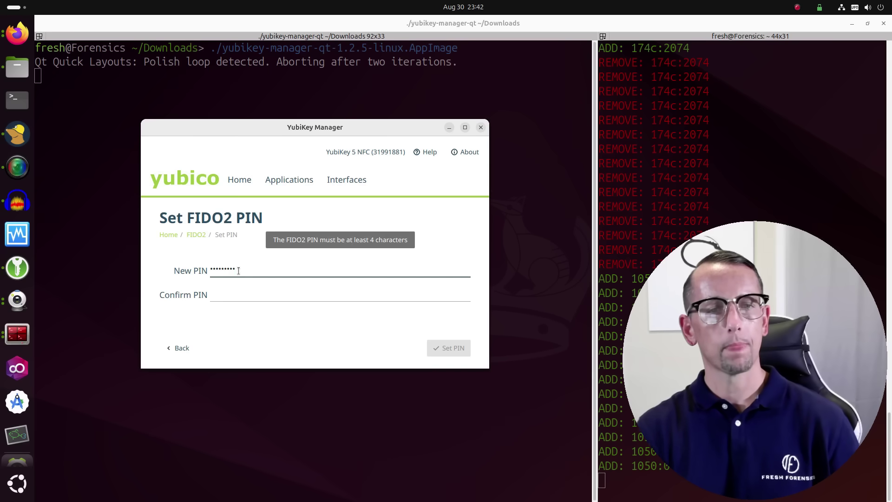
click(230, 296)
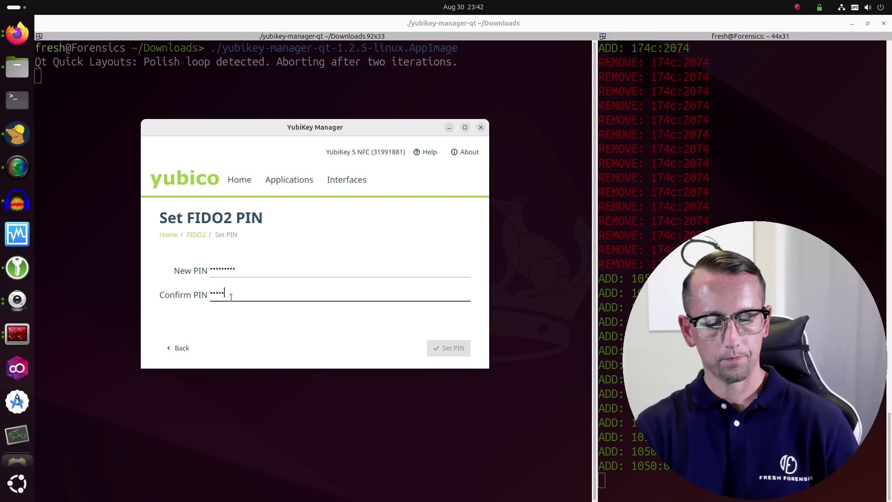
text(123456789)
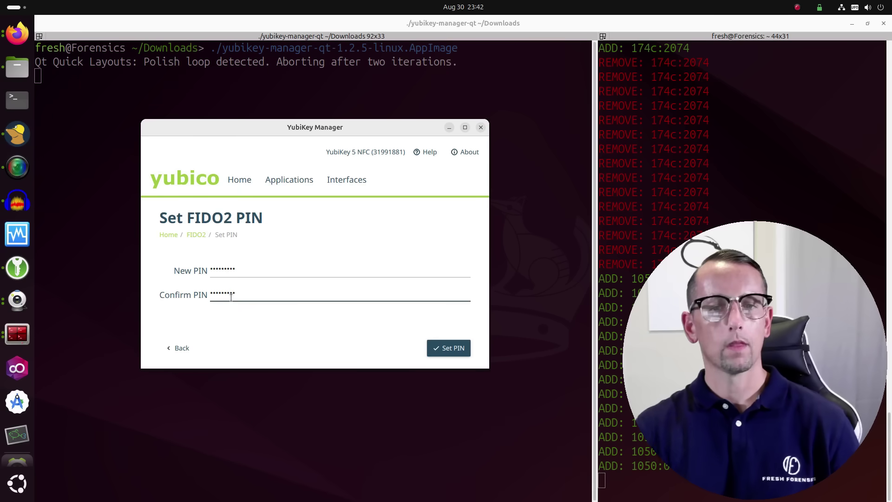
click(461, 348)
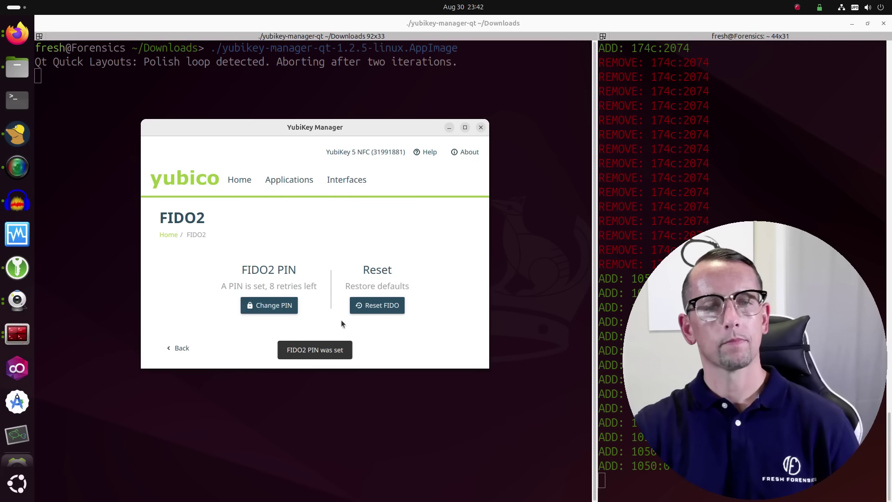
Step: View the PIV page with no certificates loaded, then switch back to the OTP slot page
click(288, 179)
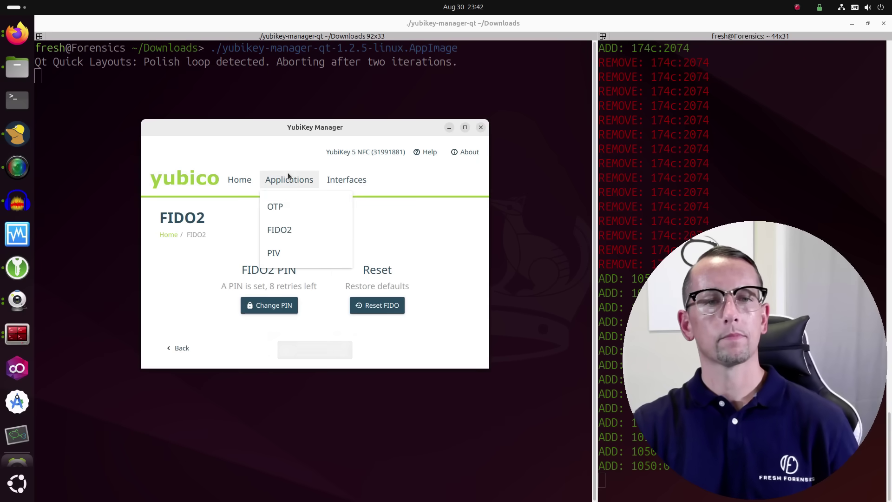
click(278, 253)
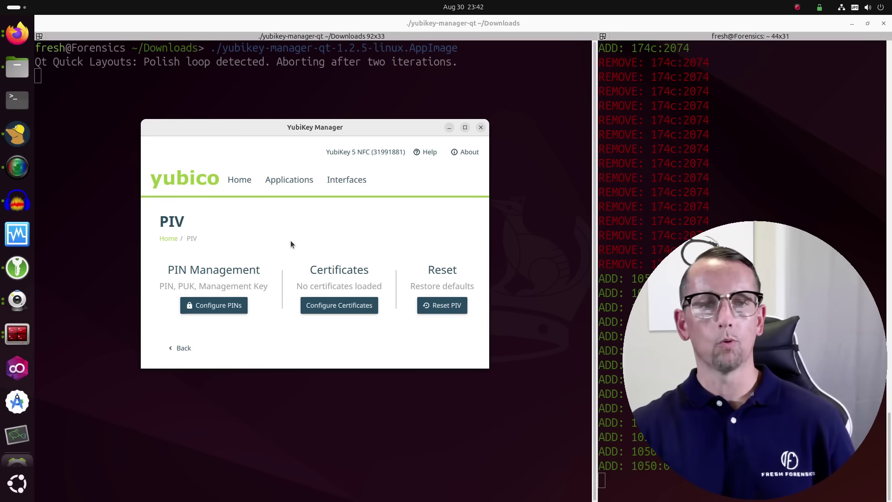
click(305, 179)
click(285, 205)
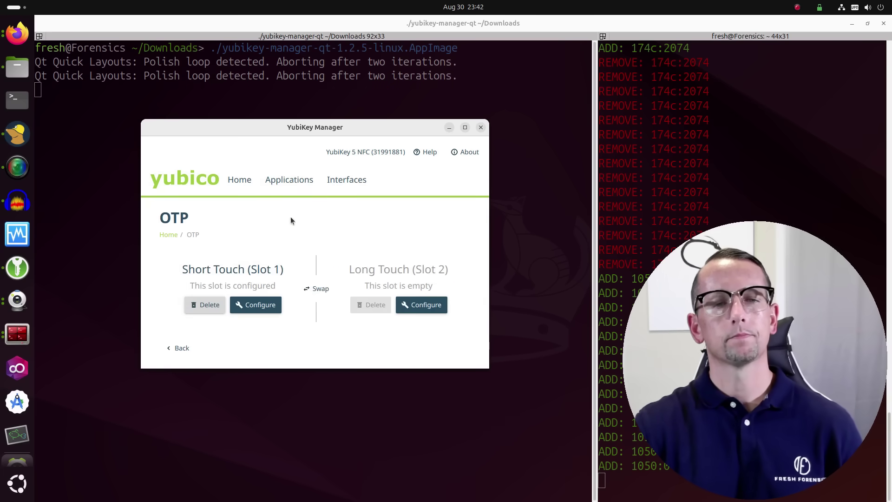